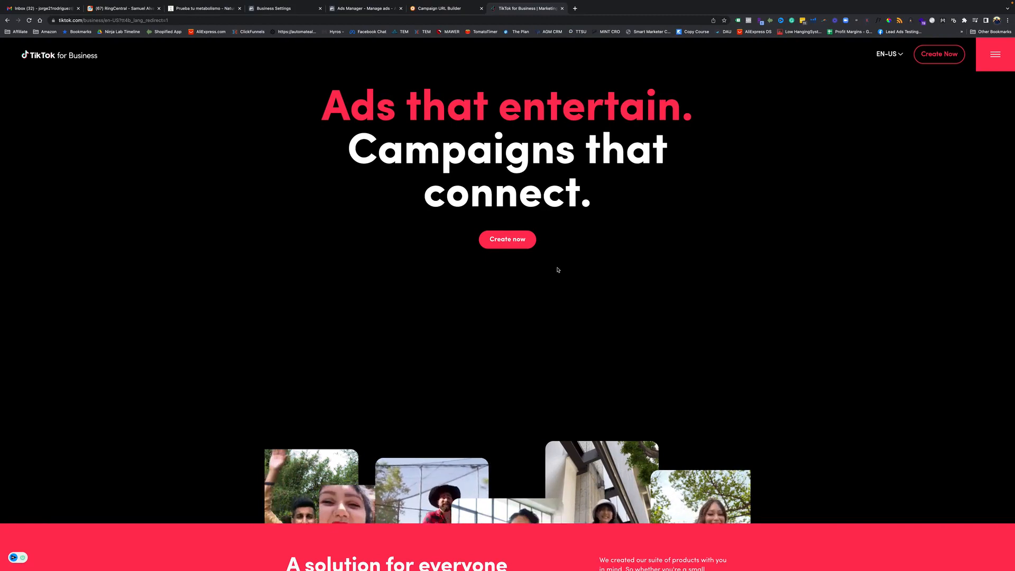
- Open the Natural Slim USA0202 ad account in Ads Manager from the TikTok for Business site
click(509, 243)
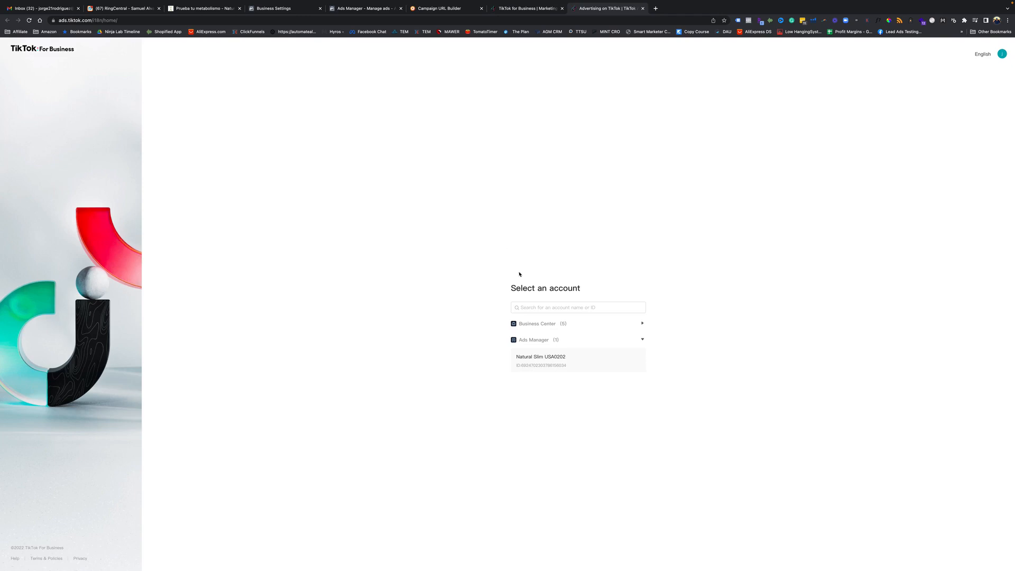
click(553, 362)
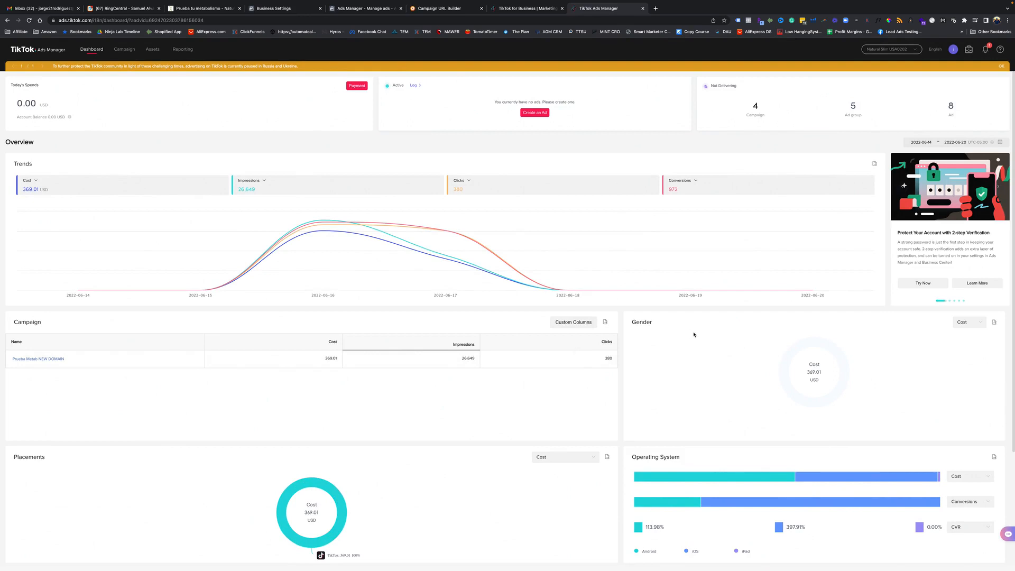
- Examine the dashboard's trend graph, campaign cost, impressions and clicks, and the placement, operating system and dayparting charts
scroll(582, 415, down, 1)
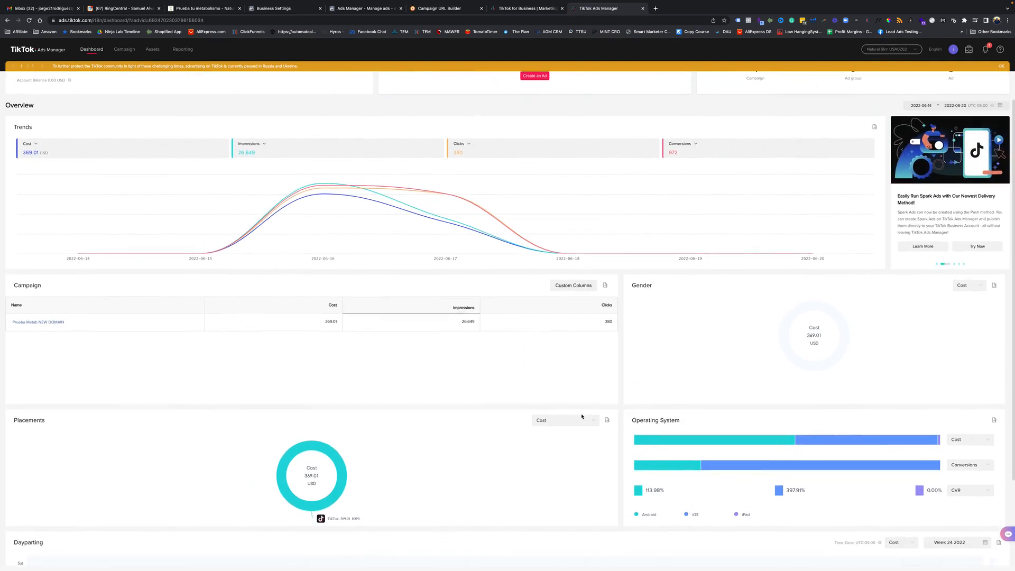
scroll(583, 416, down, 3)
scroll(549, 295, up, 2)
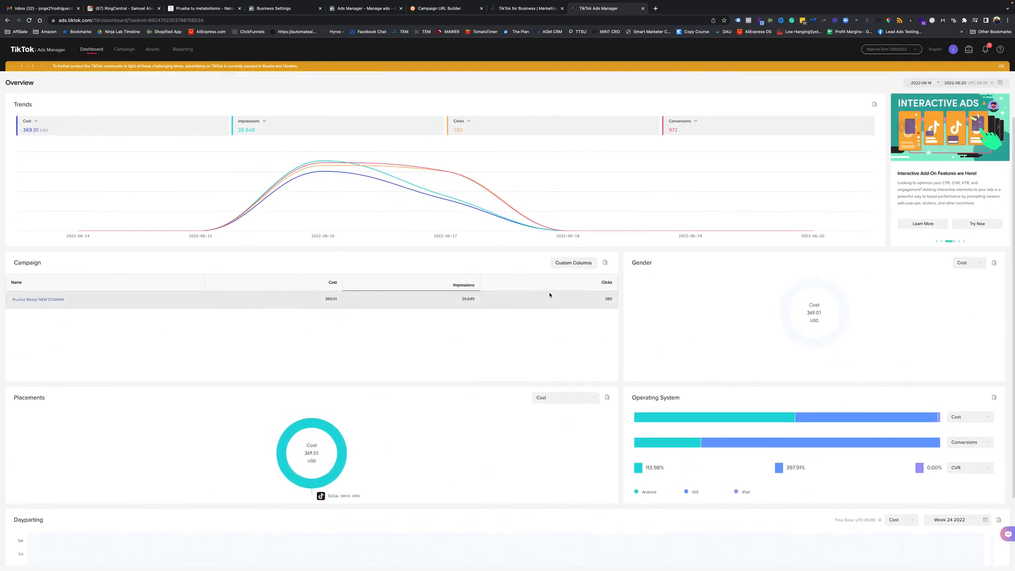
scroll(550, 296, up, 2)
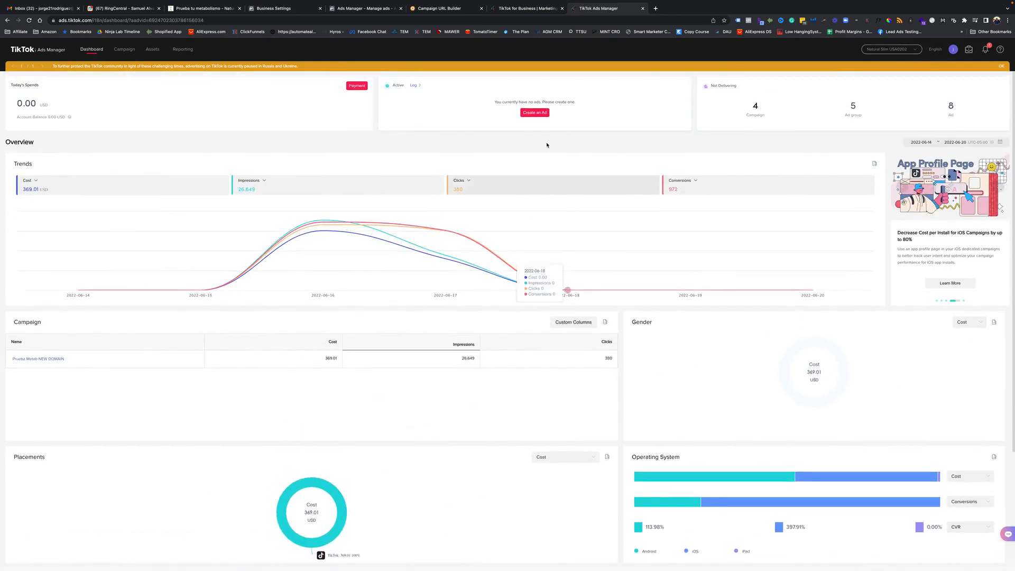
scroll(312, 455, down, 2)
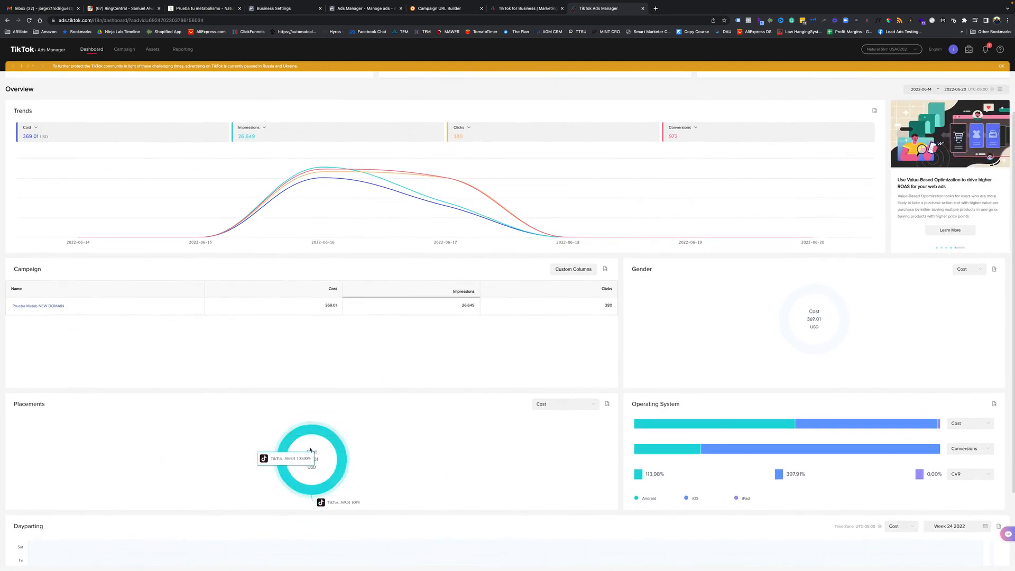
double_click(333, 307)
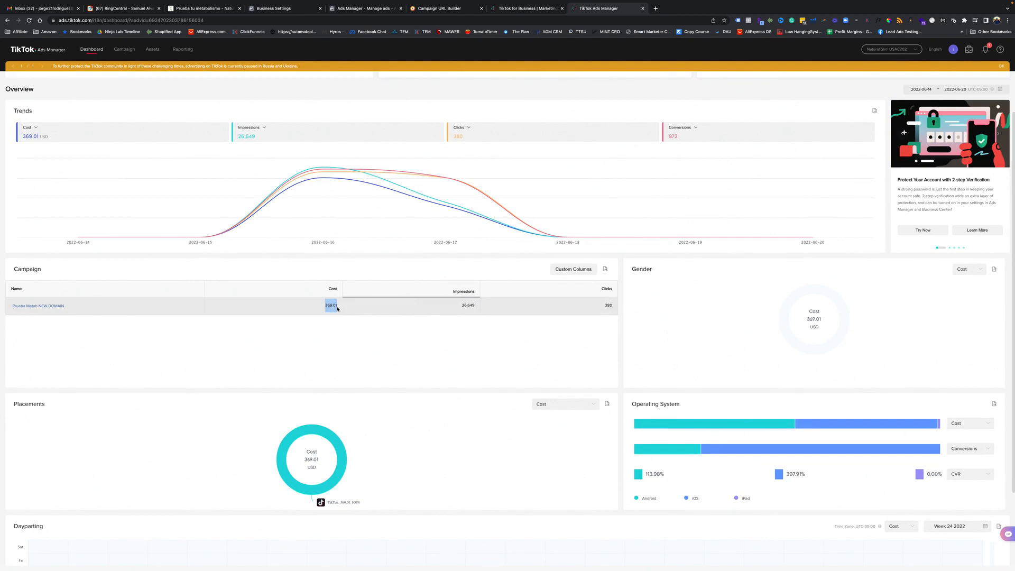
double_click(467, 305)
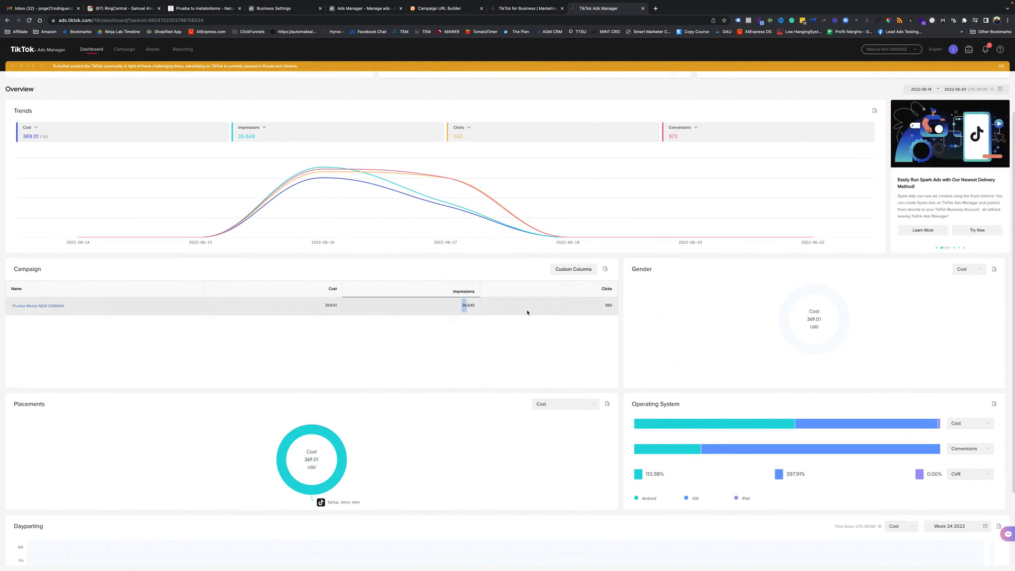
drag(605, 305, 608, 305)
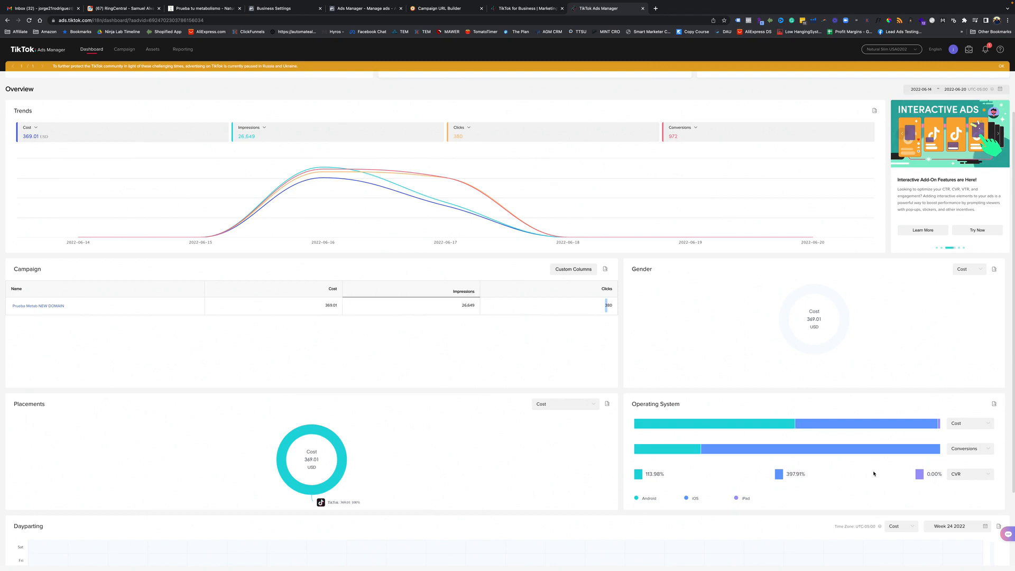
scroll(873, 473, down, 3)
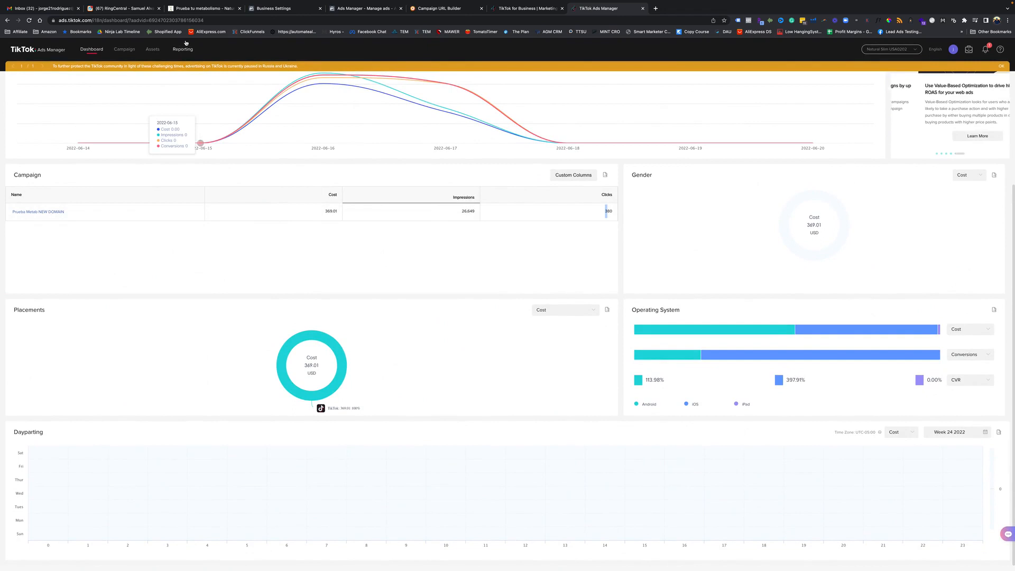
- Look through the account's campaign, ad group and ad lists, ending on the campaign list
click(122, 51)
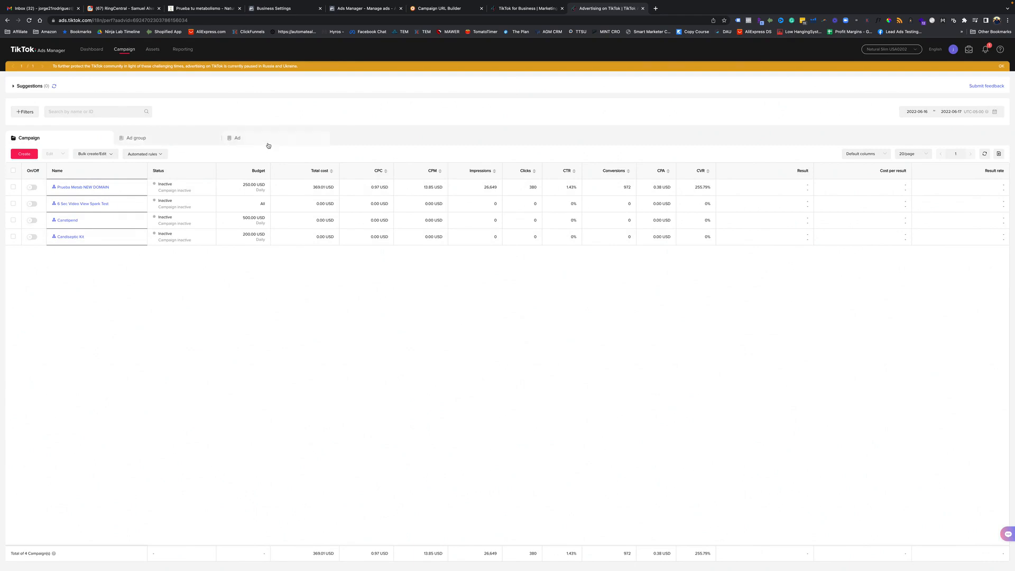
click(137, 138)
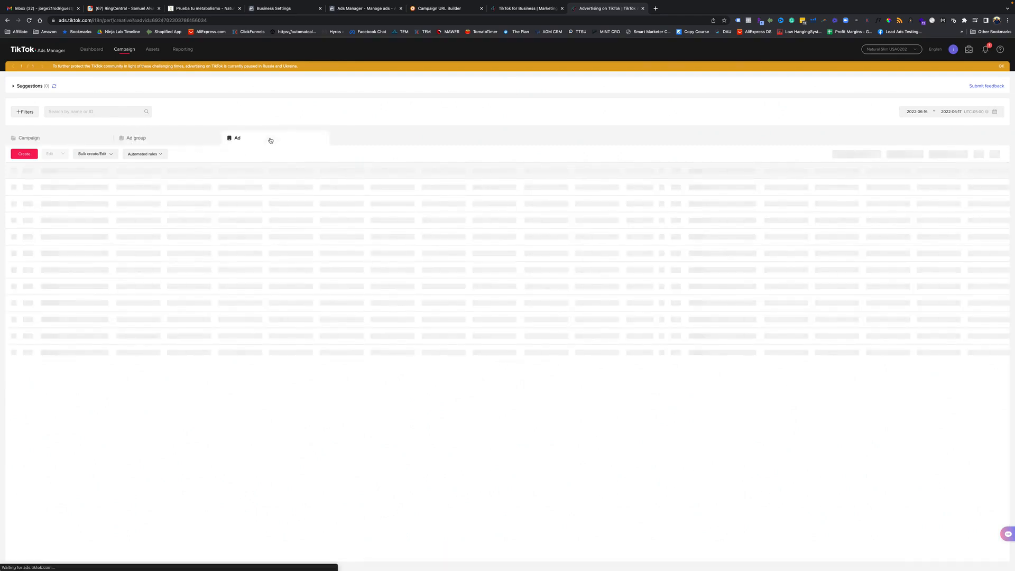
click(90, 140)
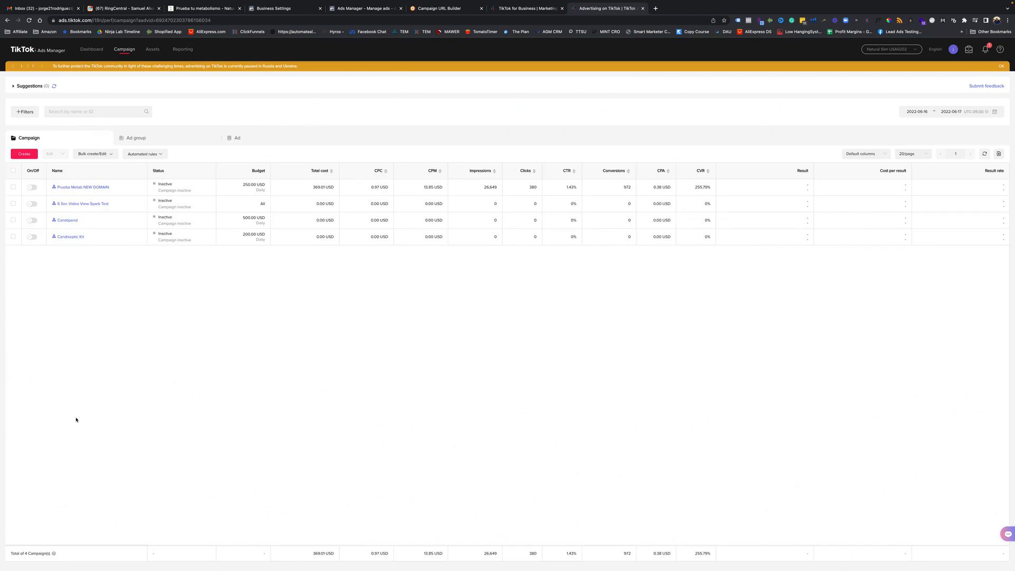
- Create a new campaign with the Traffic advertising objective and name it Traffic Metab Test
click(26, 157)
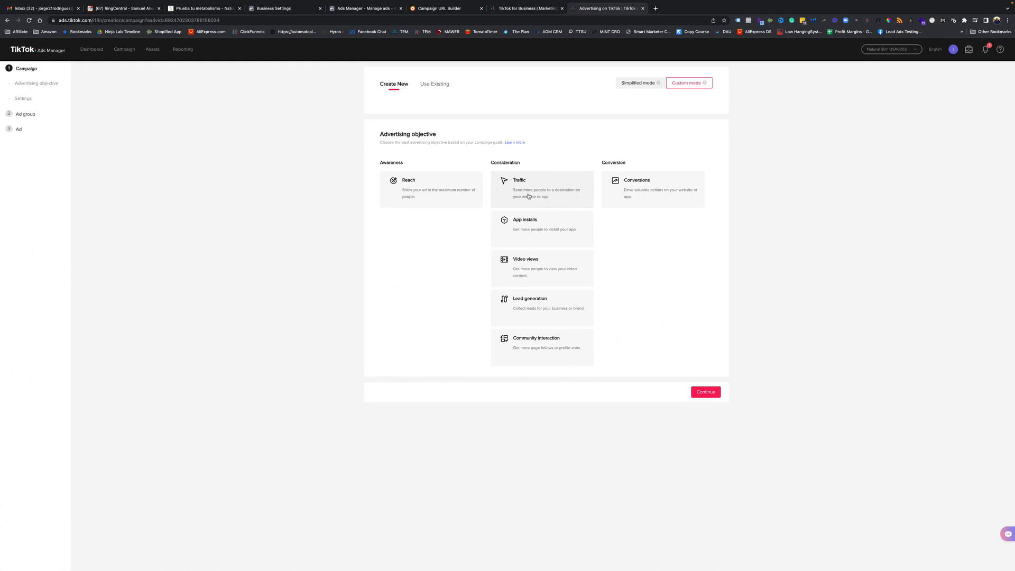
click(528, 196)
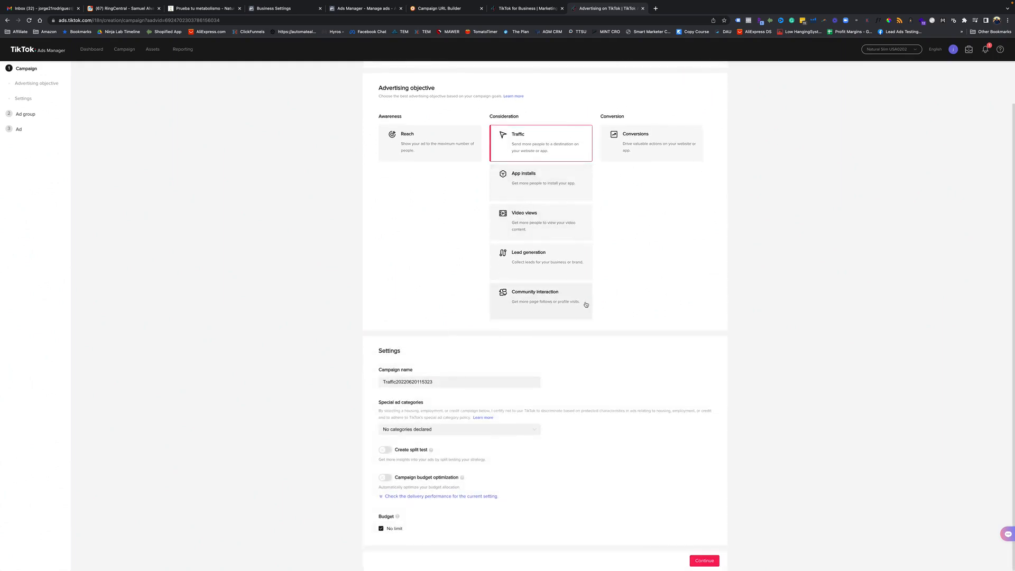
double_click(454, 386)
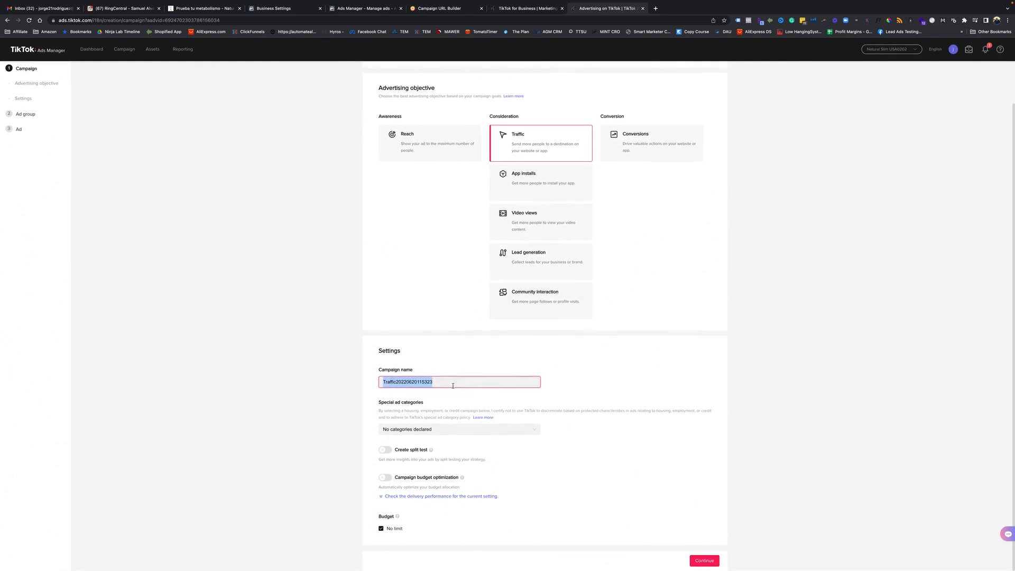
text(Traffic Metab TEst)
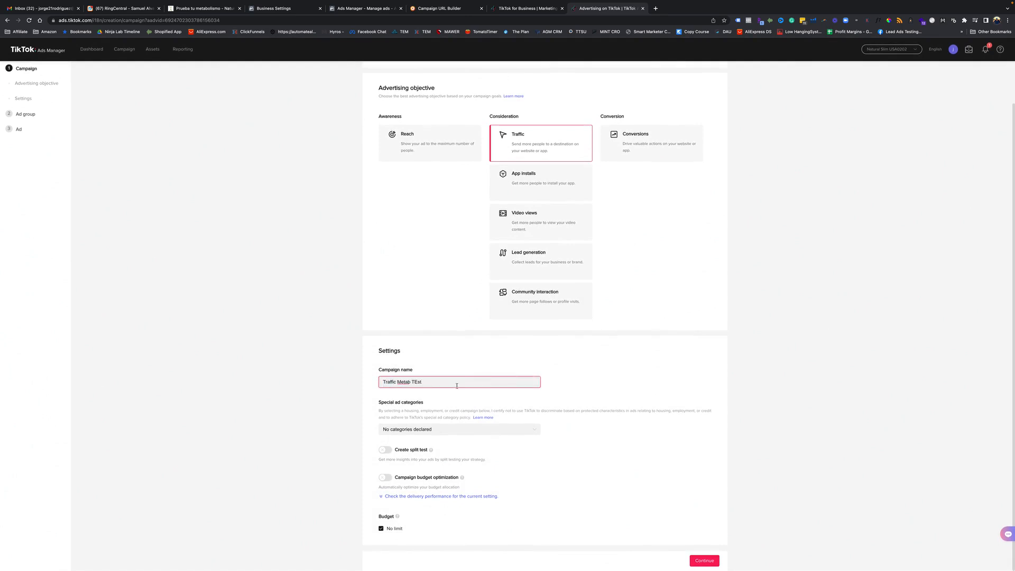
click(300, 416)
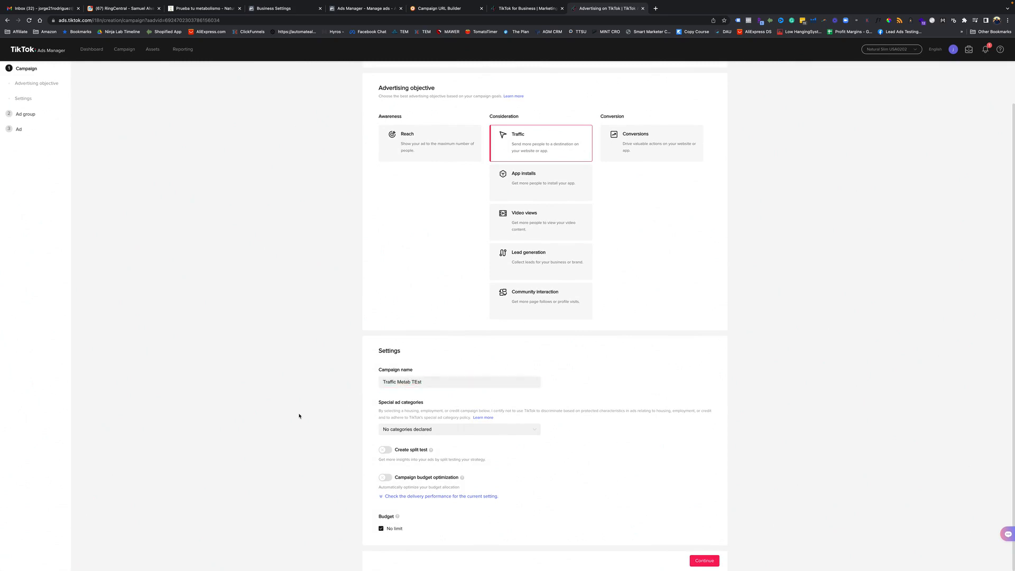
click(433, 382)
key(BackSpace)
key(BackSpace)
key(BackSpace)
text(esty)
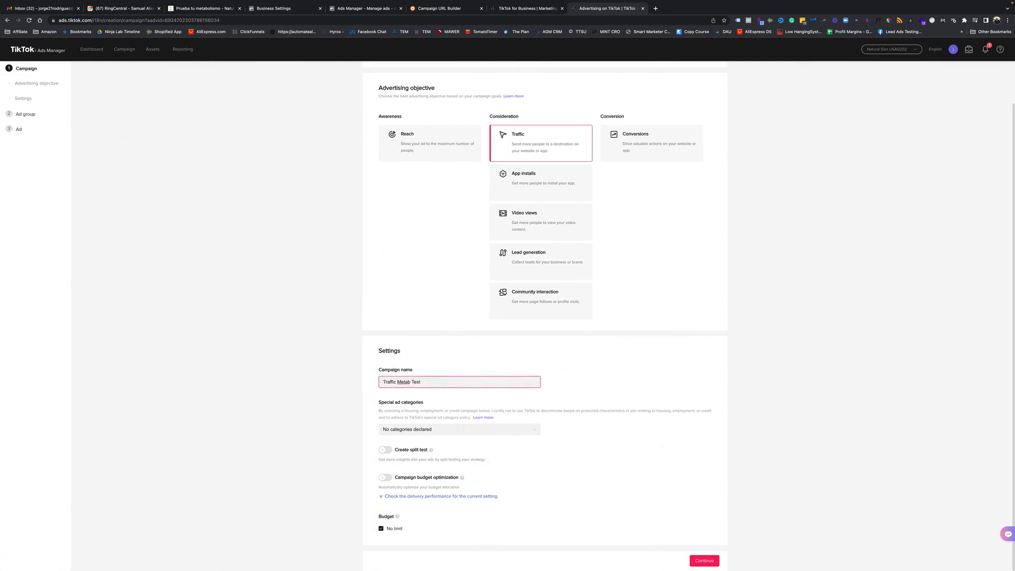
click(307, 419)
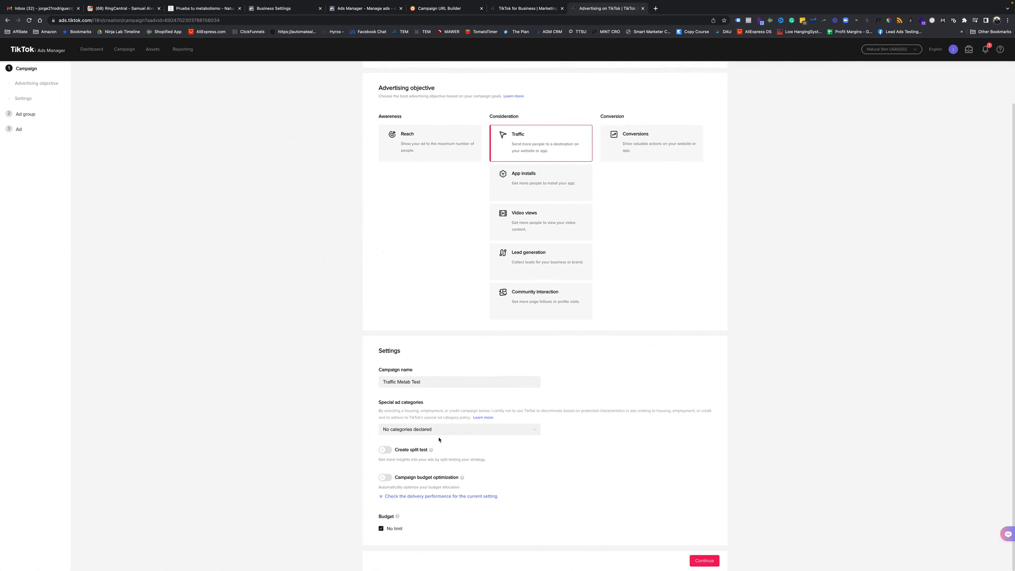
- Review the special ad categories without declaring any, and turn on campaign budget optimization
click(456, 431)
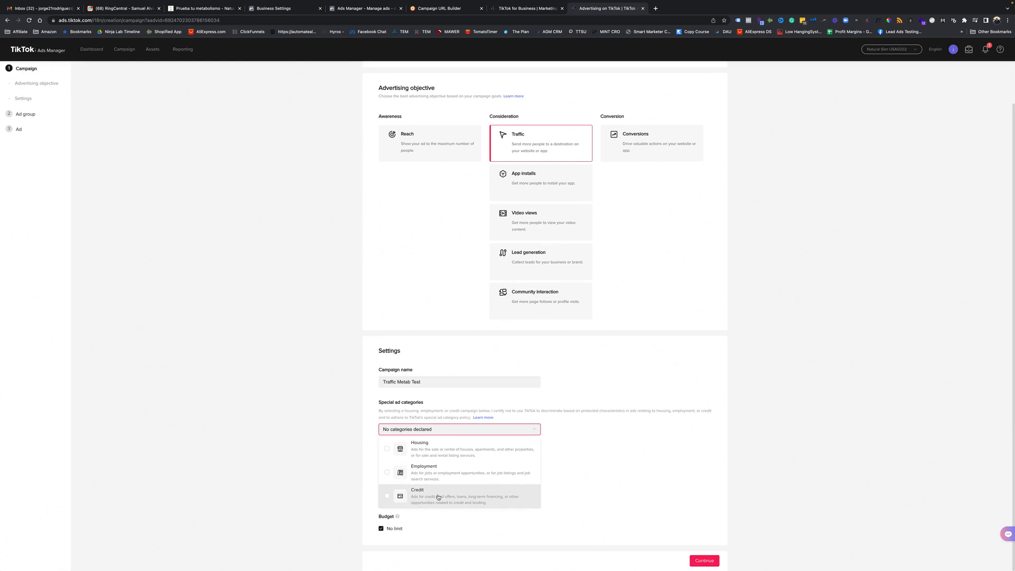
click(304, 447)
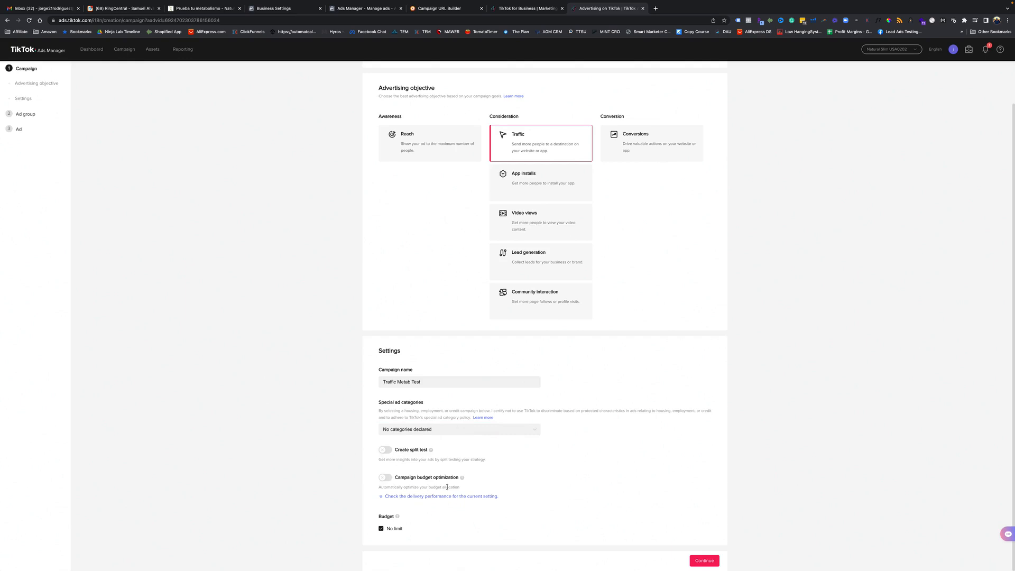
click(384, 477)
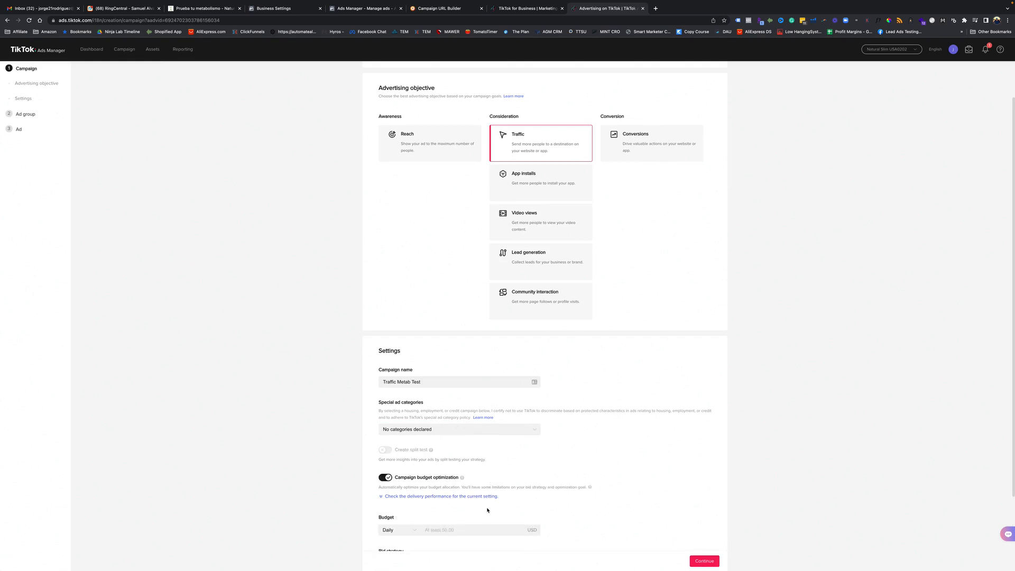
- Examine the campaign creation outline with its Campaign, Ad group and Ad levels
scroll(487, 510, down, 1)
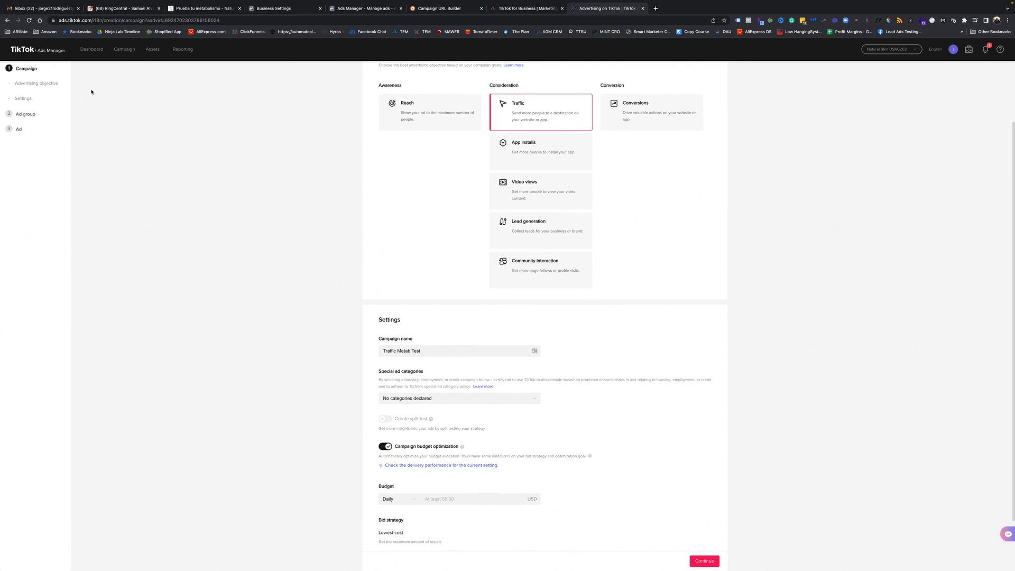
scroll(69, 120, up, 5)
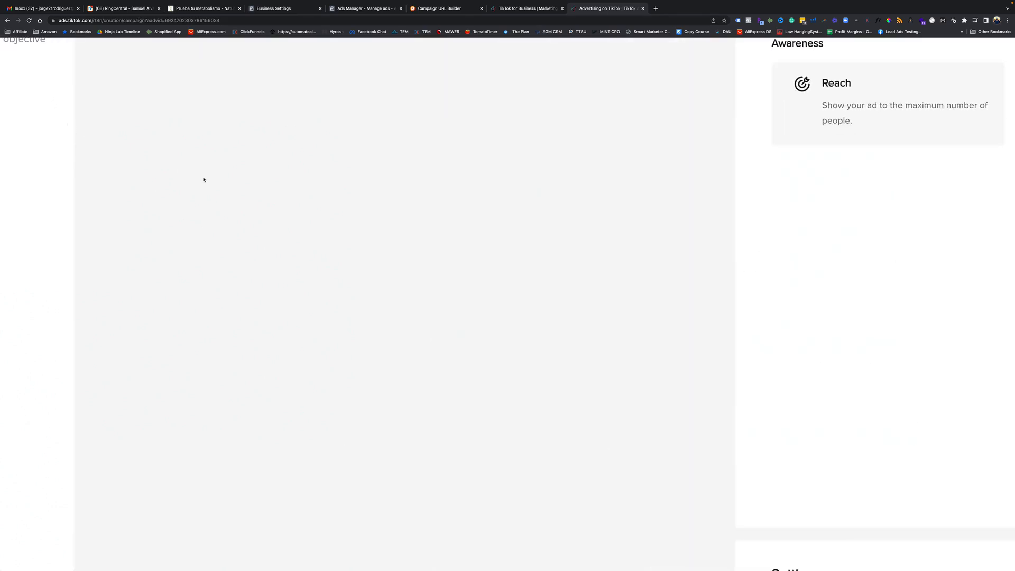
scroll(193, 224, up, 3)
scroll(193, 224, left, 2)
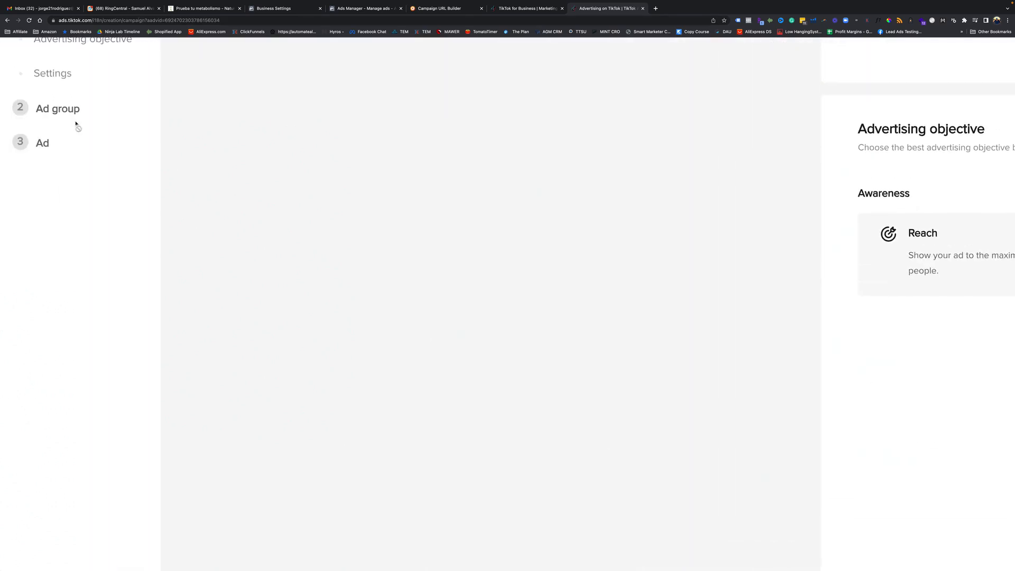
scroll(117, 74, up, 1)
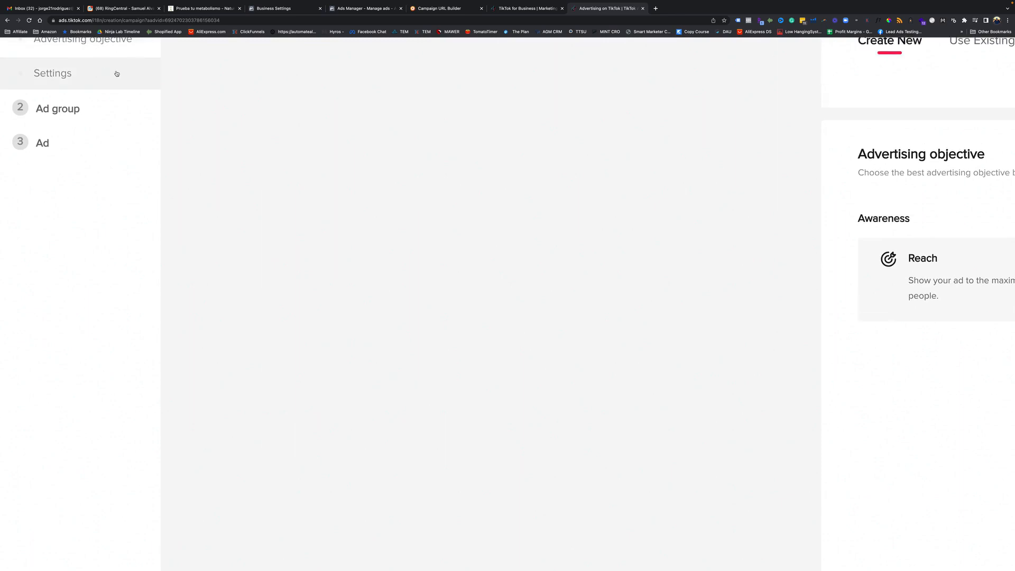
scroll(116, 73, up, 3)
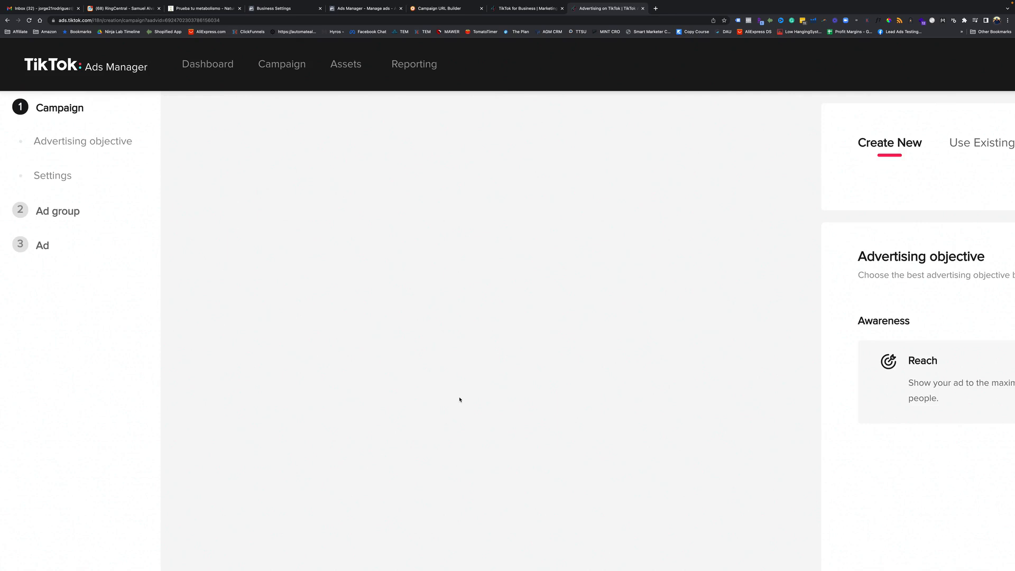
key(ctrl+minus)
key(ctrl+minus)
key(ctrl+minus)
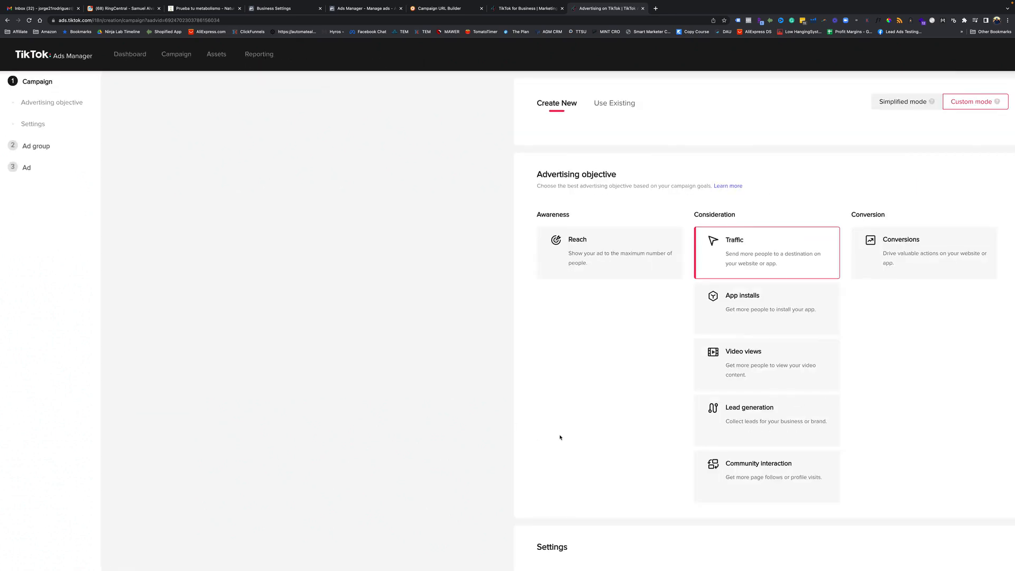
- Read the campaign budget optimization explanation, set the daily campaign budget to 1000 USD and continue to the next stage
scroll(565, 436, down, 8)
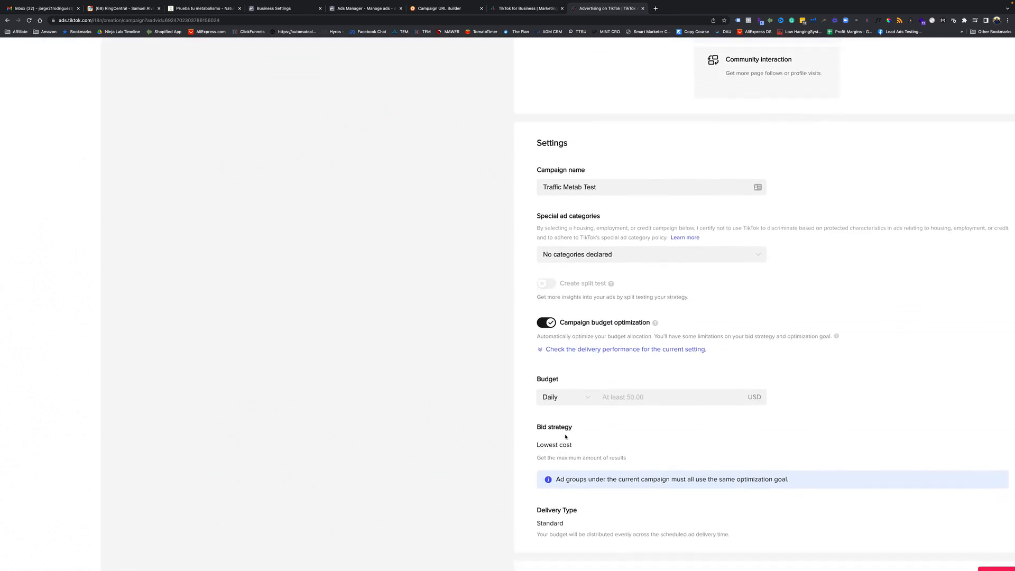
scroll(566, 437, down, 1)
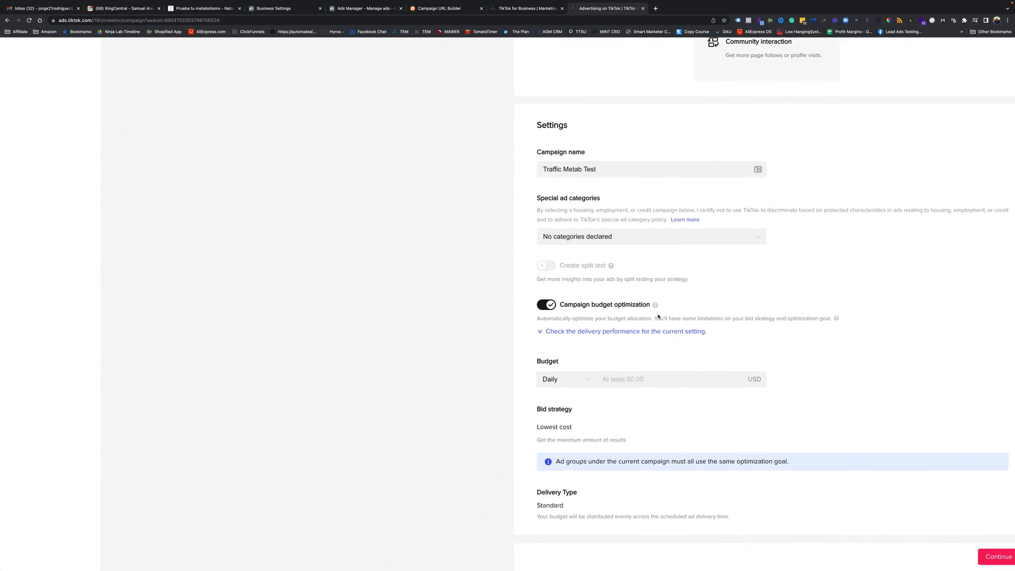
mouse_move(654, 308)
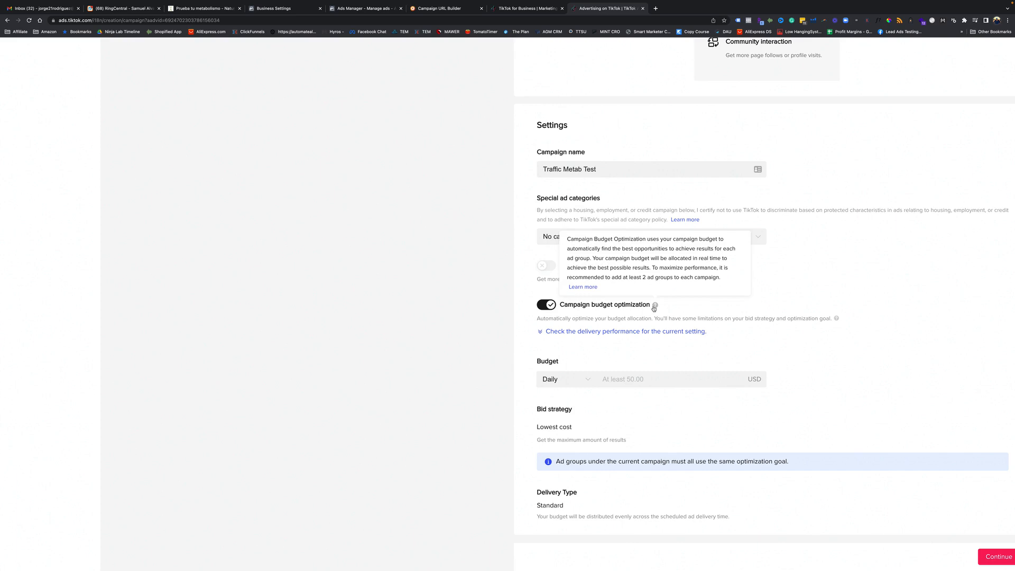
click(628, 373)
text(1000)
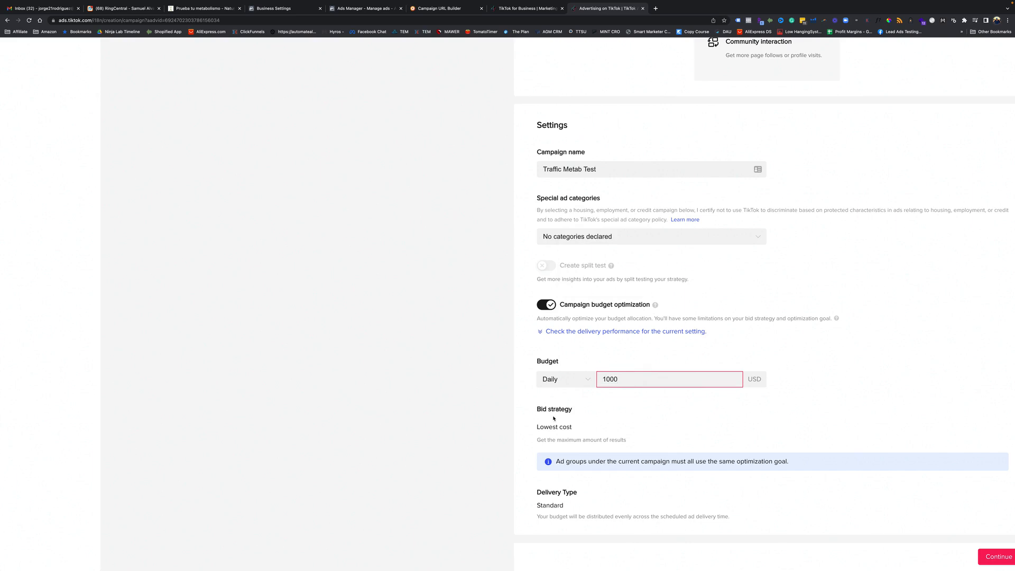
click(531, 443)
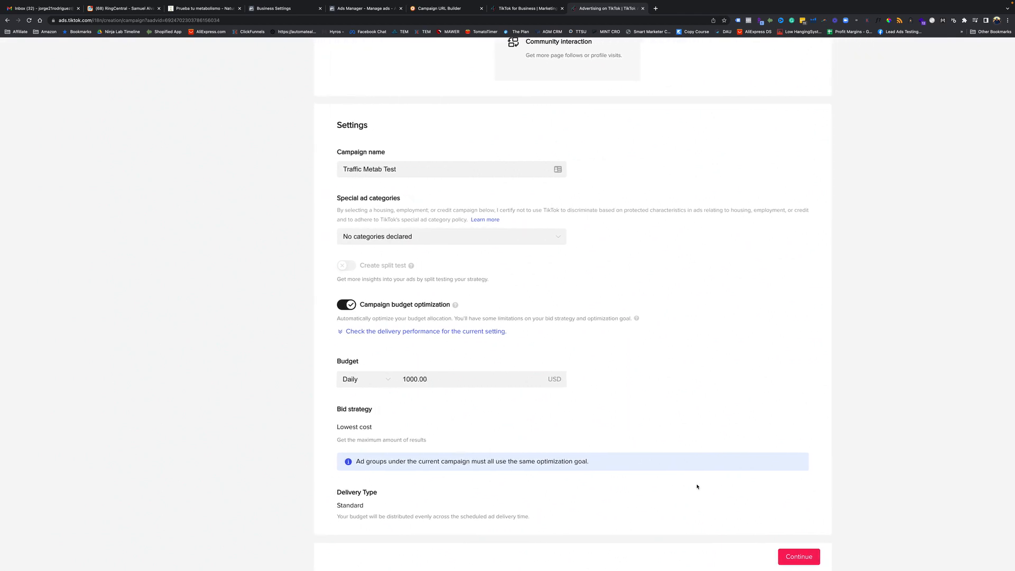
click(801, 560)
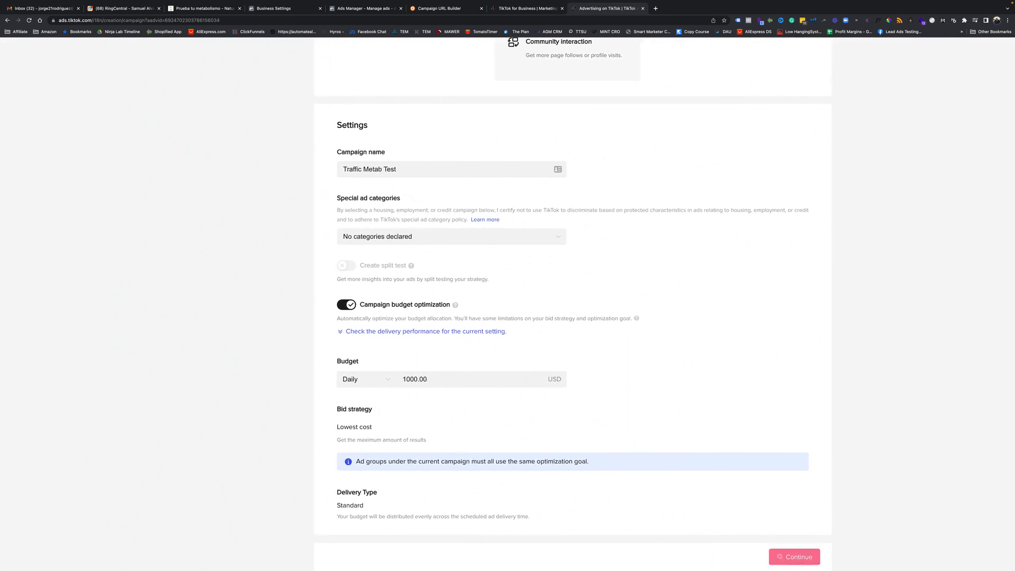
- Replace the default ad group name with the beginning of a new one, Latin Women 18-
triple_click(402, 154)
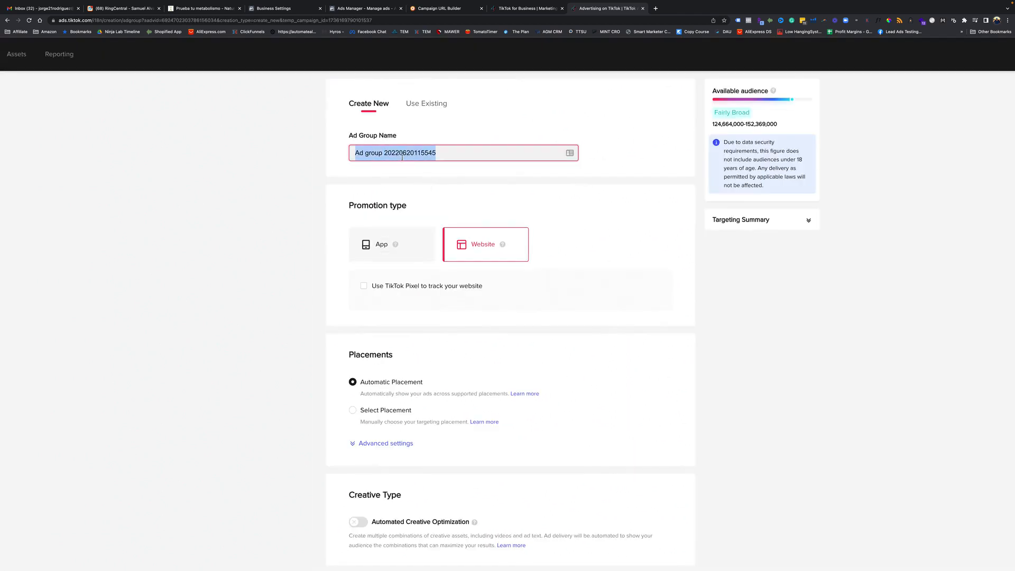
text(Latin)
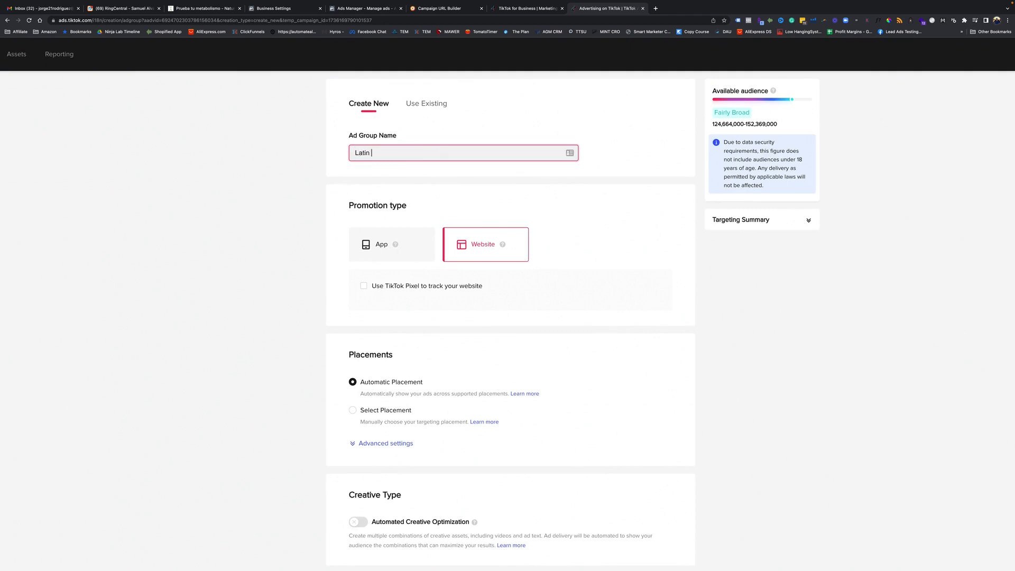
text( Women 18-)
- Restrict the ad group's age targeting to the 18-24 and 25-34 ranges
scroll(406, 268, down, 5)
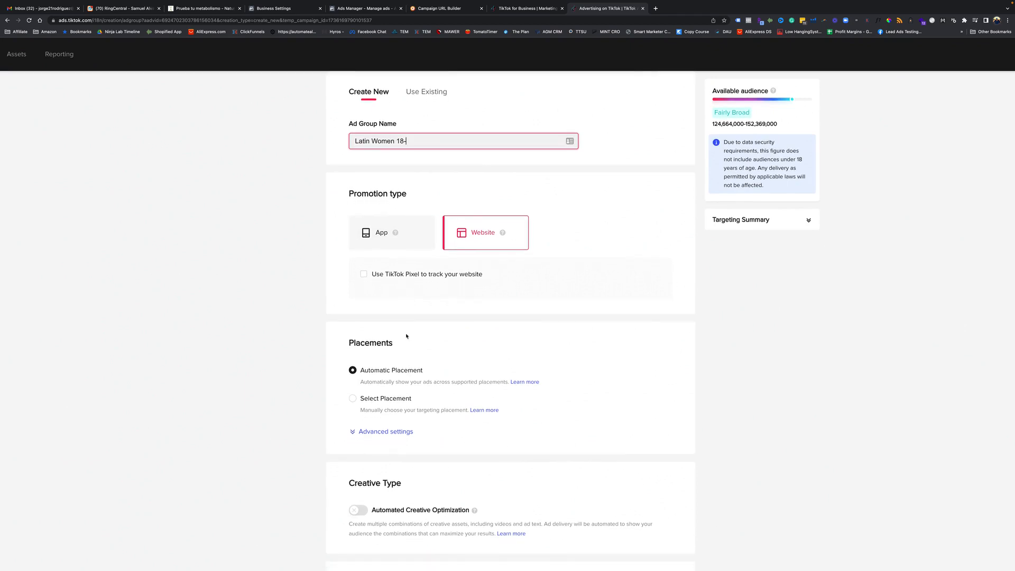
scroll(407, 337, down, 3)
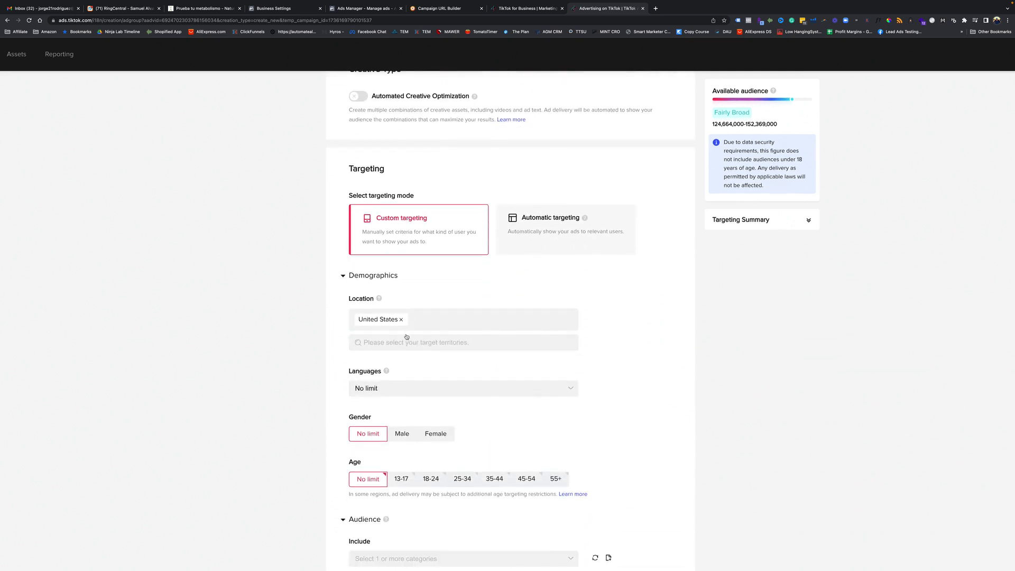
click(432, 480)
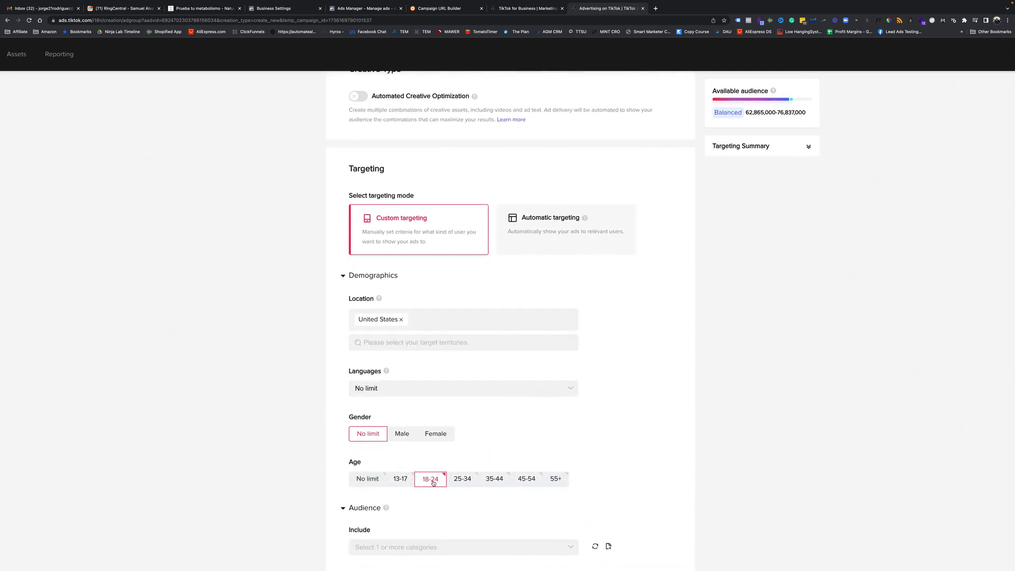
click(463, 479)
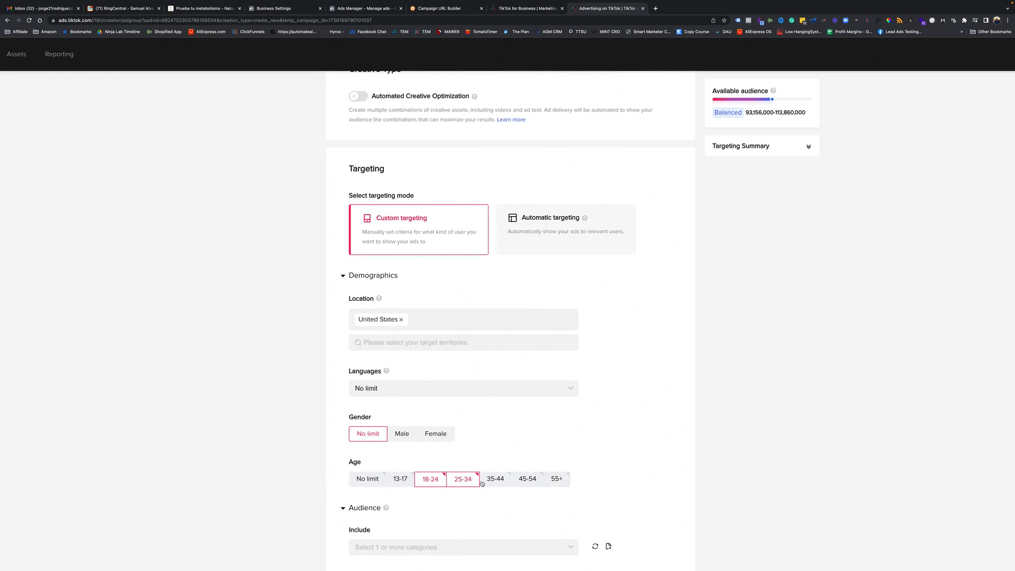
- Complete the ad group name so it reads Latin Women 18-34 Metab Test
scroll(223, 408, up, 5)
scroll(223, 408, up, 3)
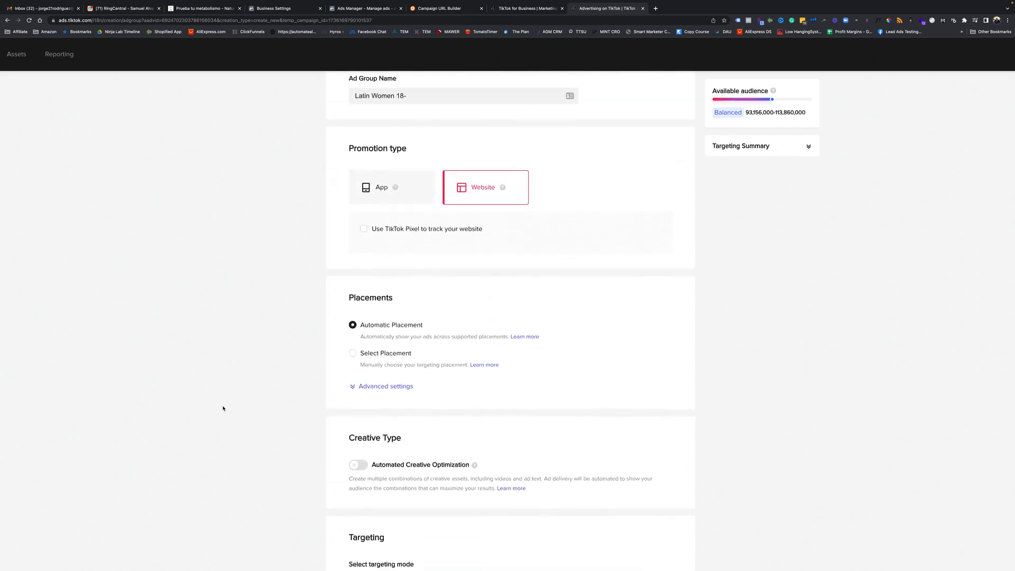
click(423, 151)
text(4)
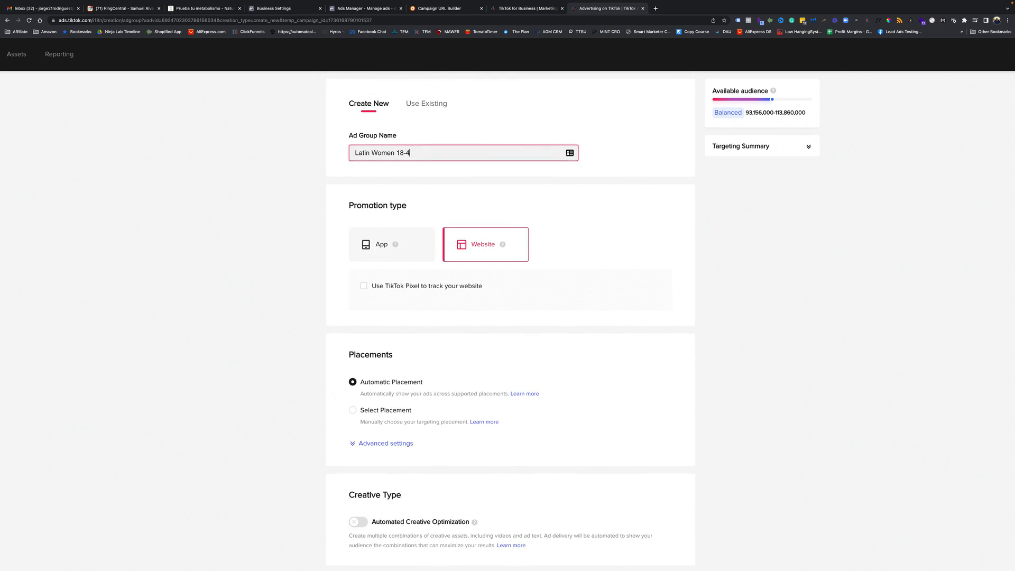
key(BackSpace)
text(34)
drag(399, 136, 339, 136)
click(311, 158)
click(437, 153)
text(Metab Teb)
key(BackSpace)
text(st)
click(231, 268)
- Enable TikTok Pixel website tracking for the ad group and choose the NS Main Site pixel
scroll(284, 329, down, 1)
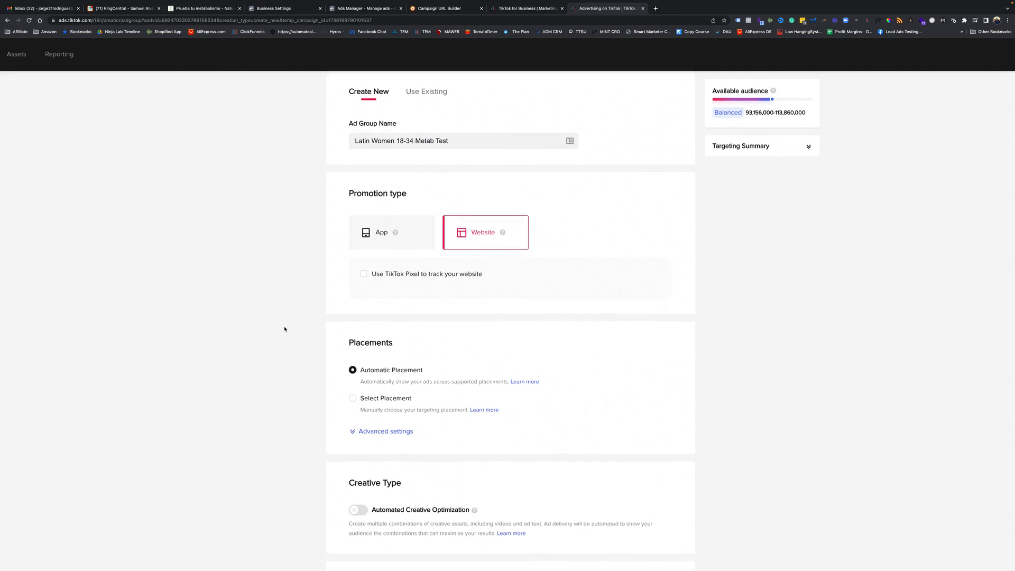
click(427, 270)
click(455, 288)
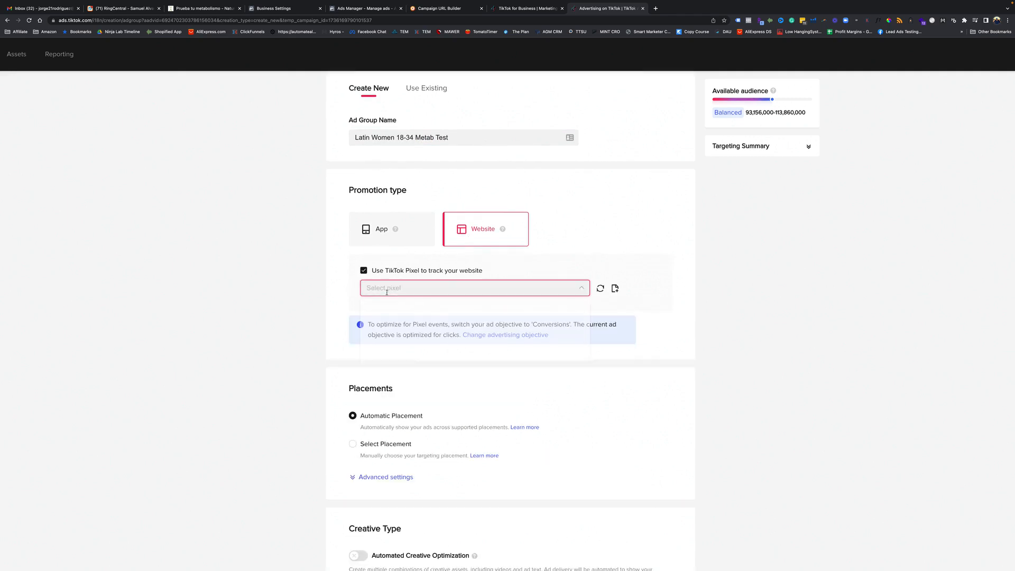
click(447, 313)
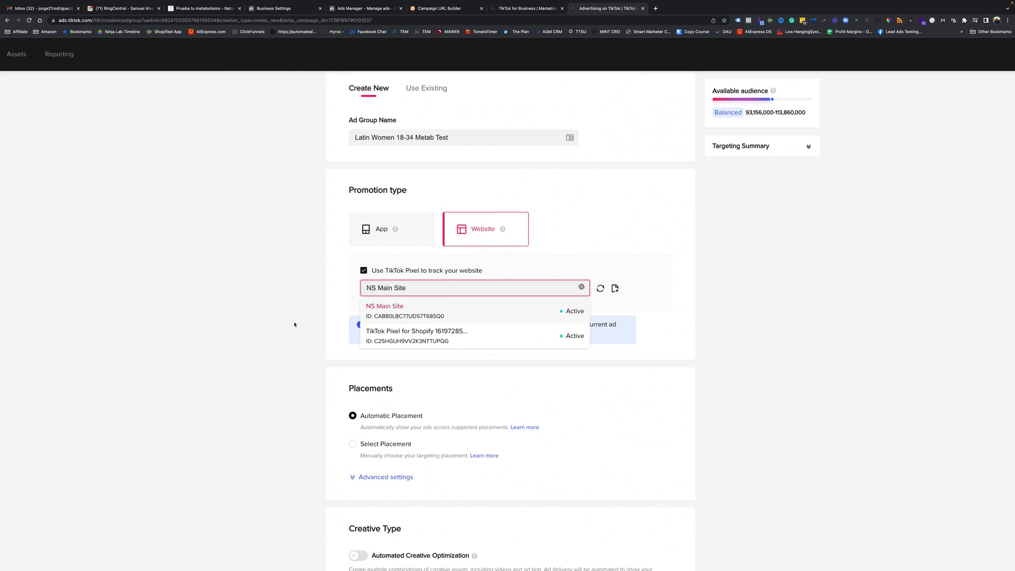
click(422, 286)
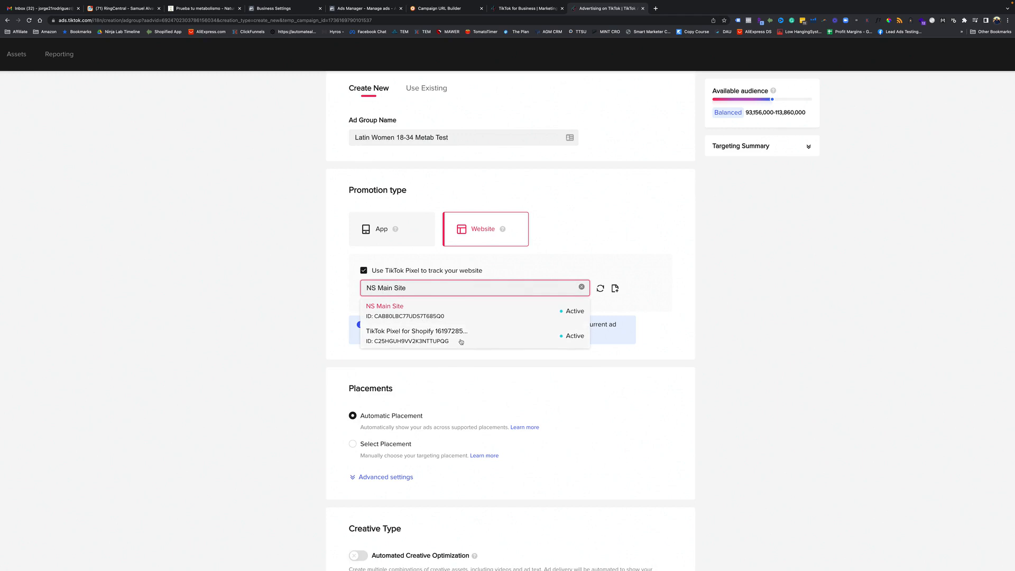
click(291, 312)
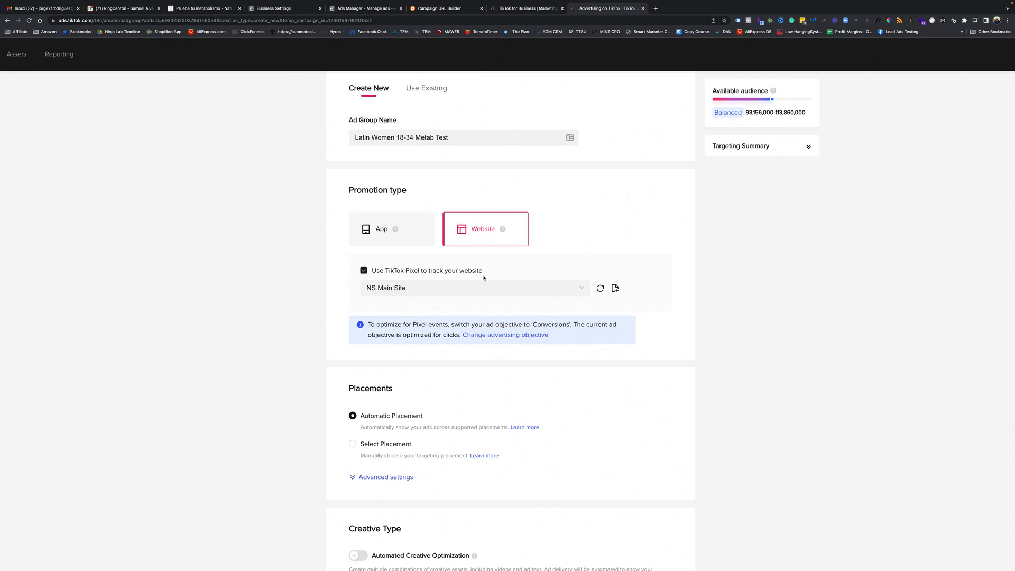
- Switch to manual placement and keep only TikTok, excluding News Feed App Series and Pangle
scroll(256, 350, down, 1)
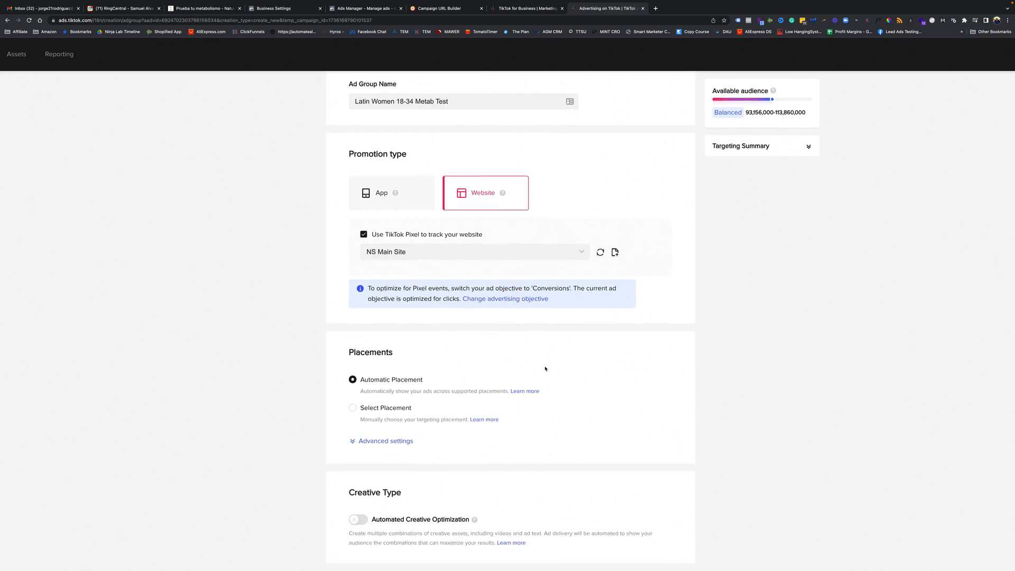
scroll(589, 373, down, 1)
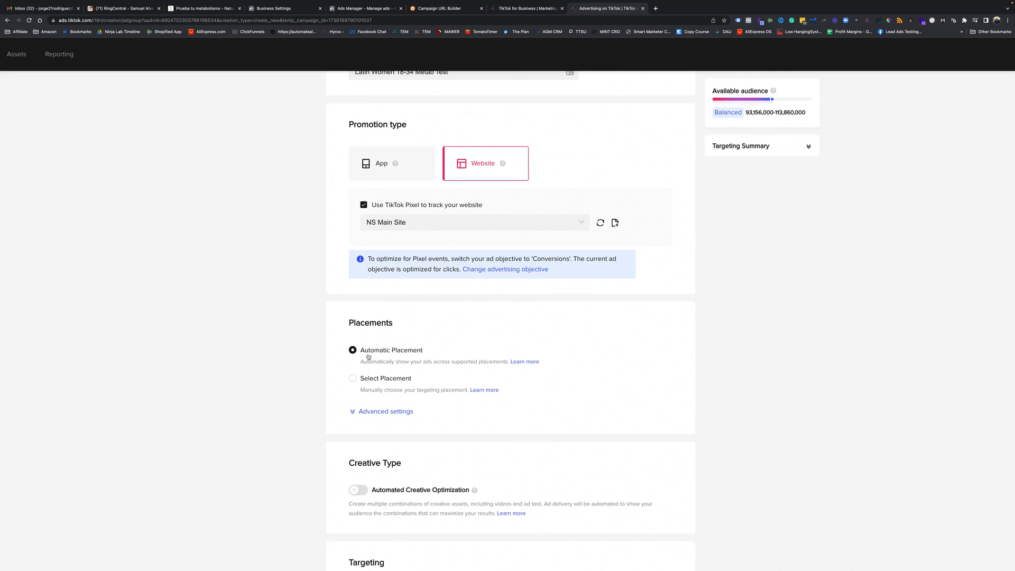
click(357, 380)
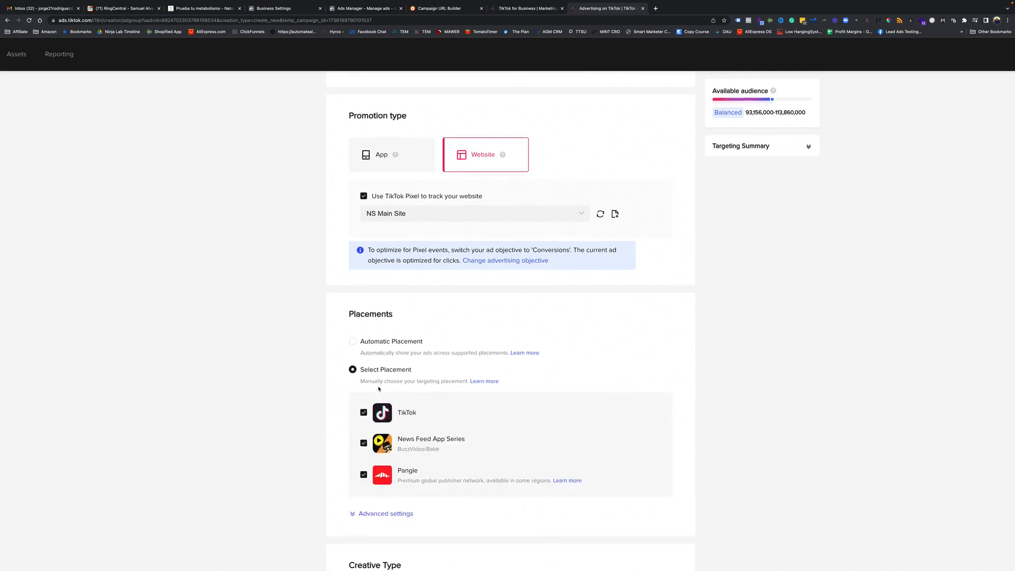
scroll(370, 386, down, 3)
click(363, 379)
click(364, 410)
- Expand the advanced placement settings and turn off video download for the ads
scroll(281, 423, down, 2)
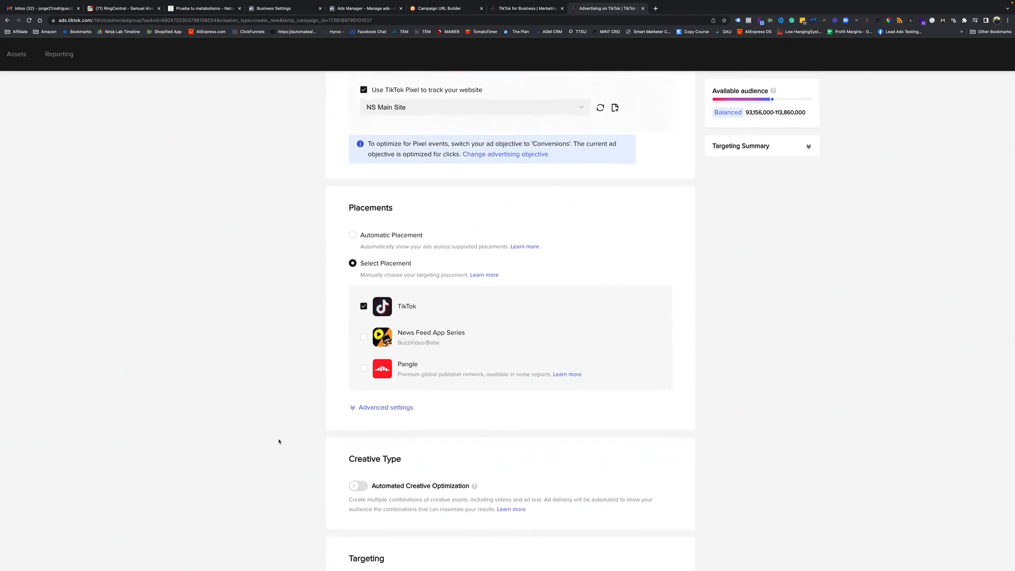
click(386, 407)
scroll(398, 432, down, 3)
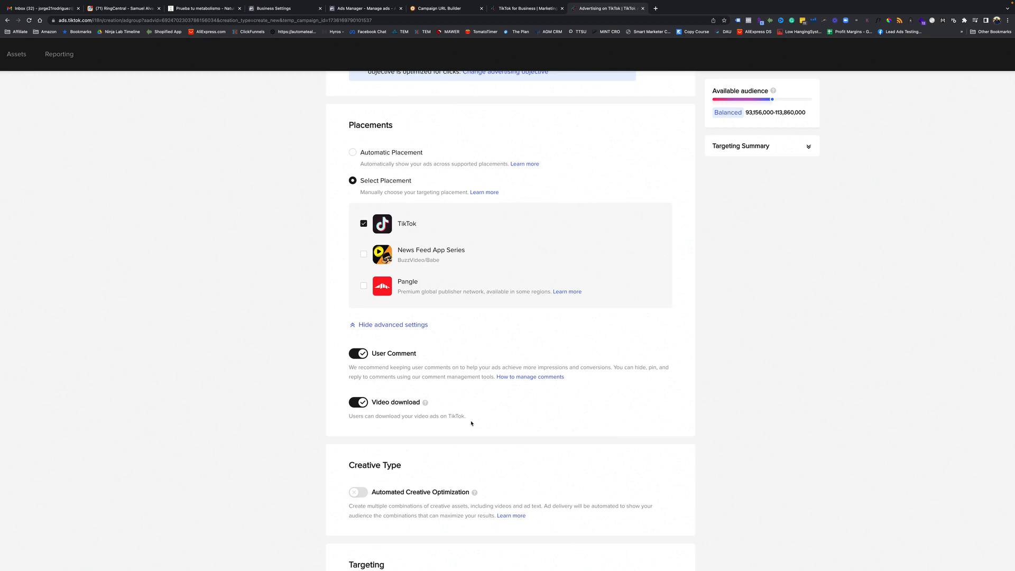
click(364, 403)
- Set the gender targeting to Female in the ad group's demographics
scroll(416, 411, down, 3)
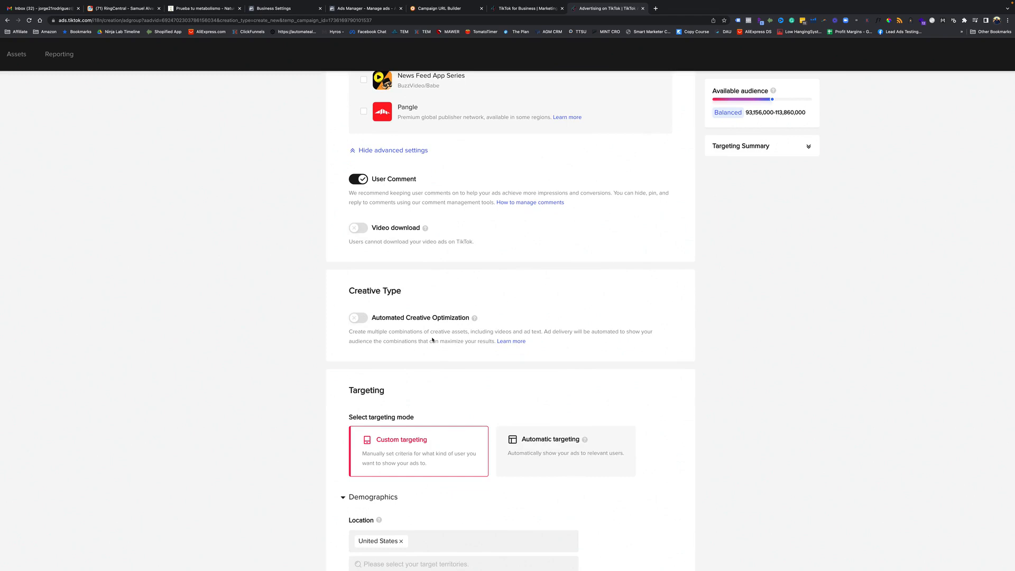
scroll(433, 340, down, 3)
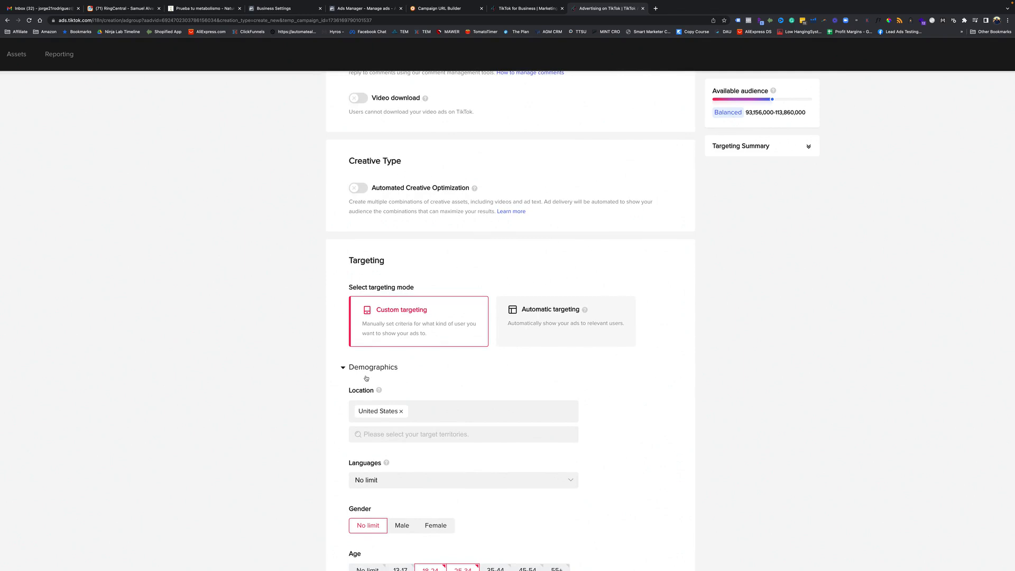
scroll(366, 378, down, 1)
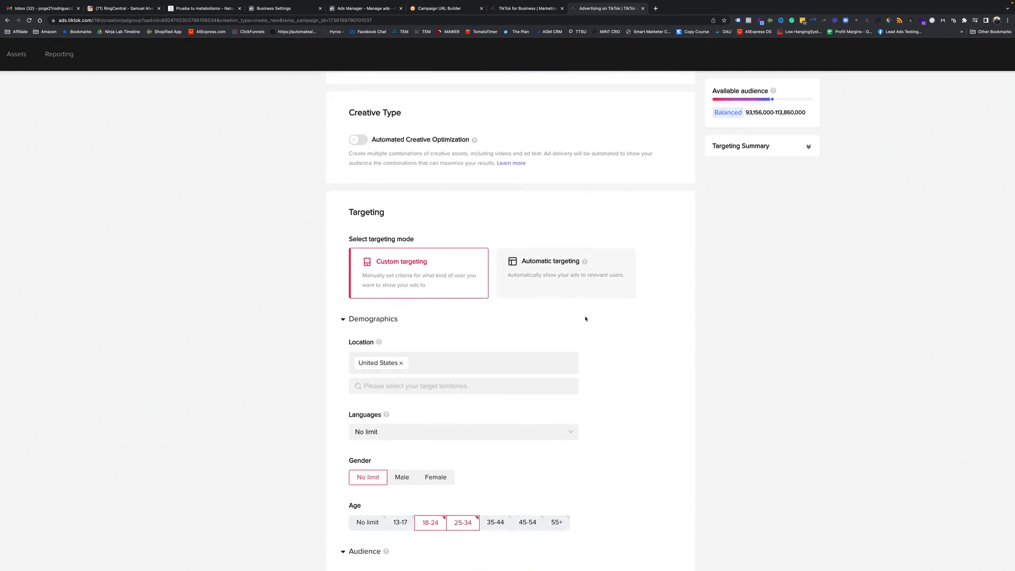
scroll(391, 371, down, 1)
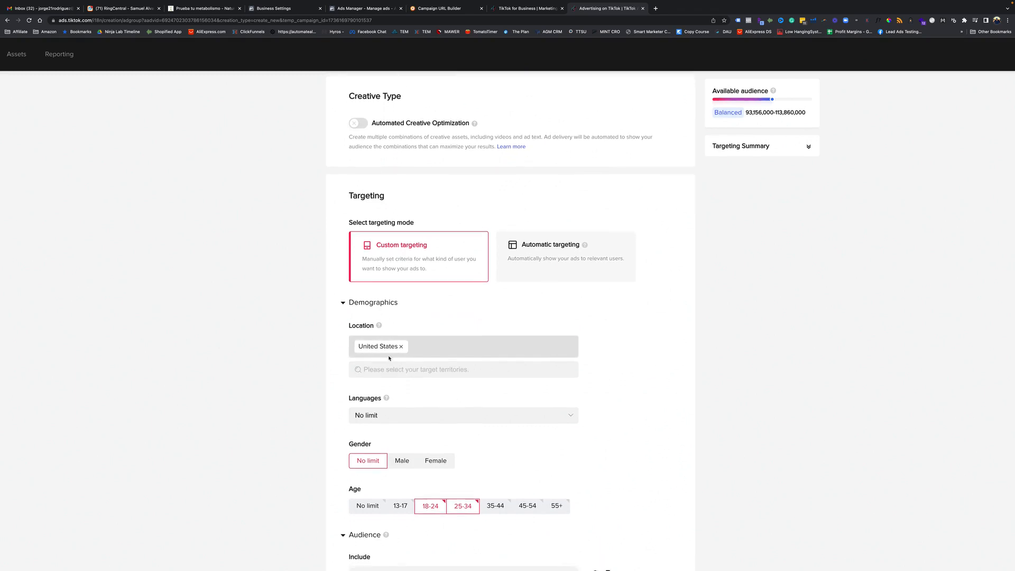
click(365, 354)
click(287, 362)
scroll(288, 361, down, 2)
click(436, 342)
click(306, 401)
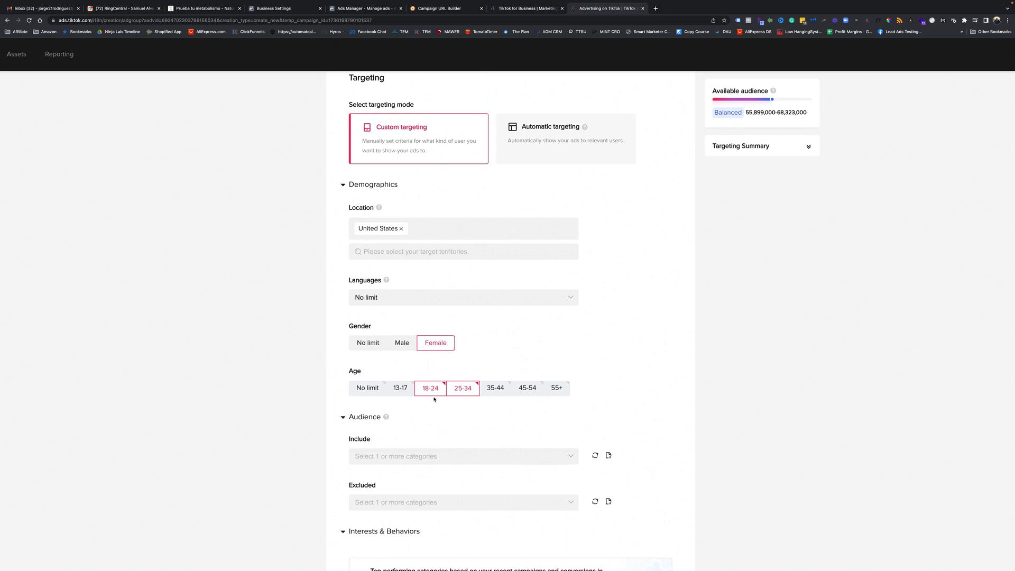
- Examine the saved audiences that can be included in or excluded from the ad group, without selecting any
scroll(348, 446, down, 2)
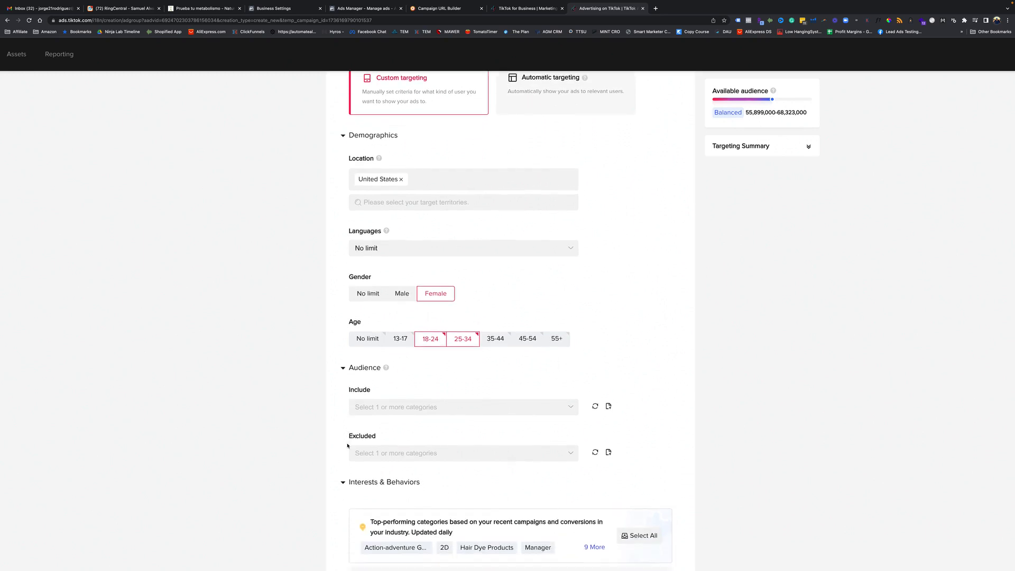
scroll(353, 426, down, 2)
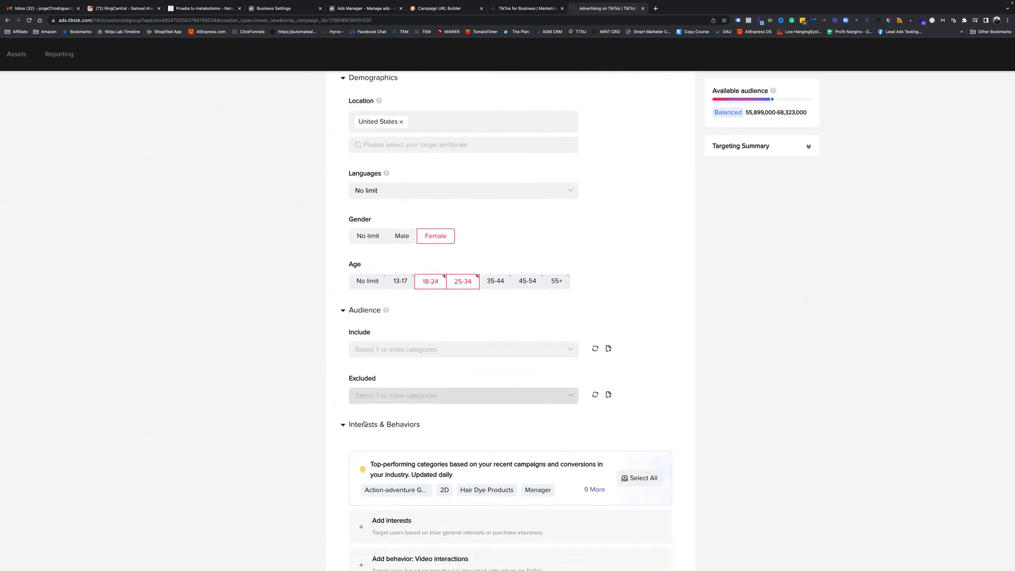
scroll(364, 423, down, 1)
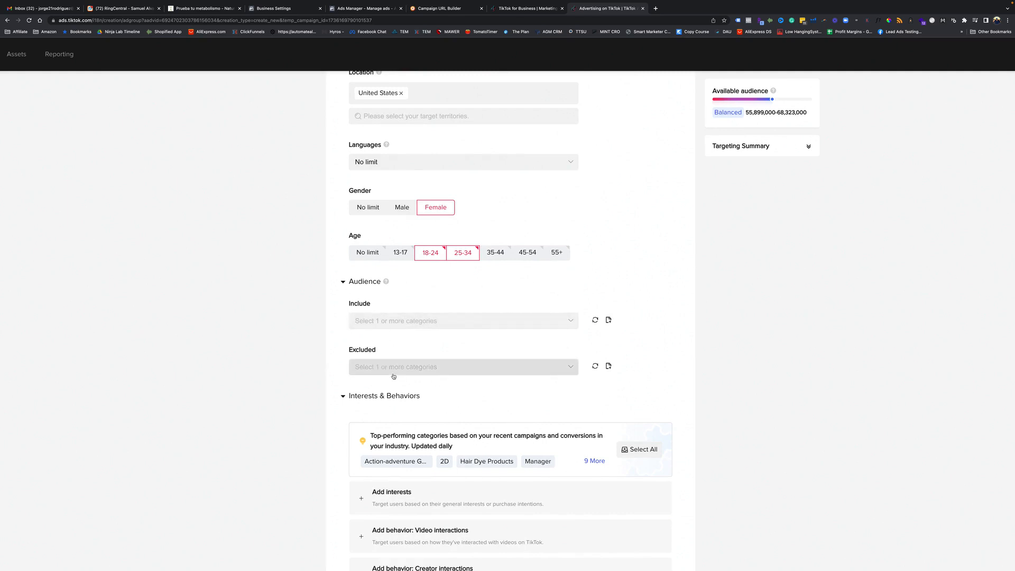
click(403, 324)
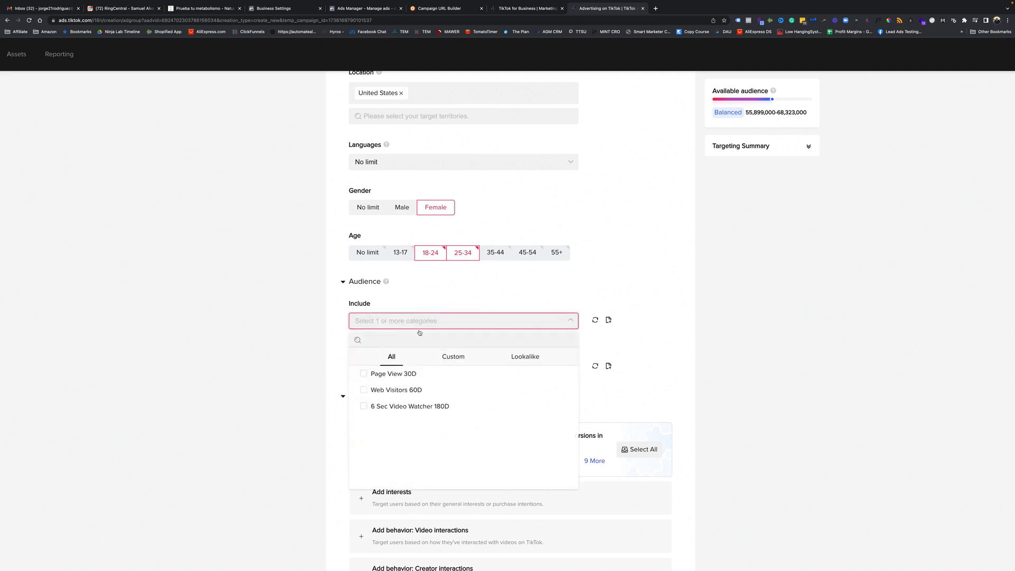
click(454, 360)
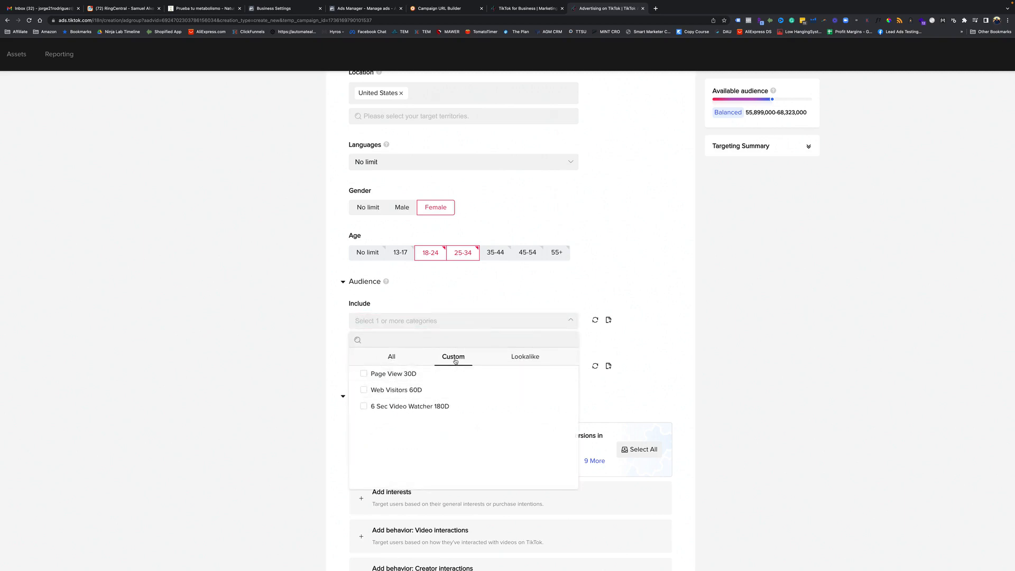
click(268, 406)
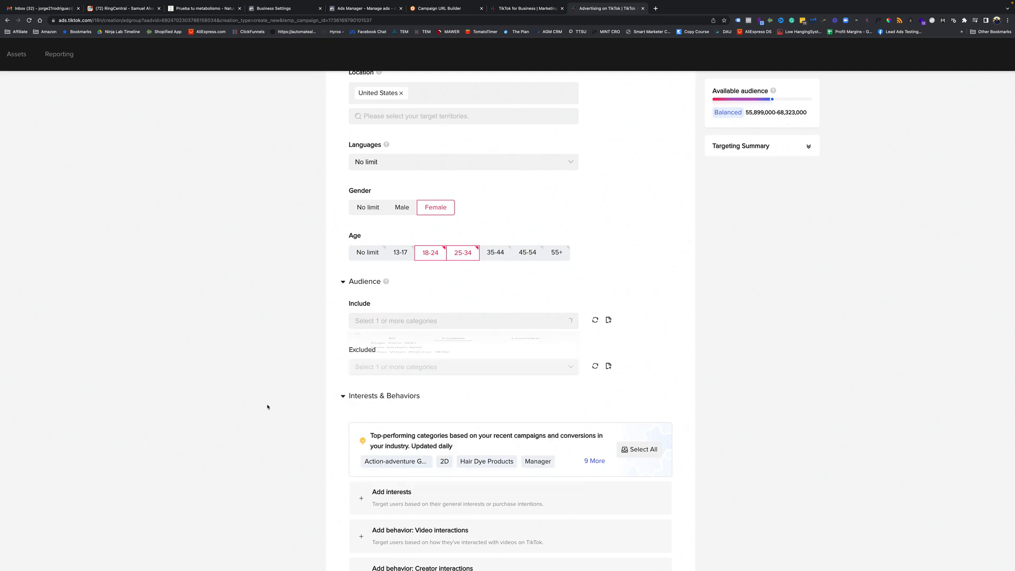
click(403, 369)
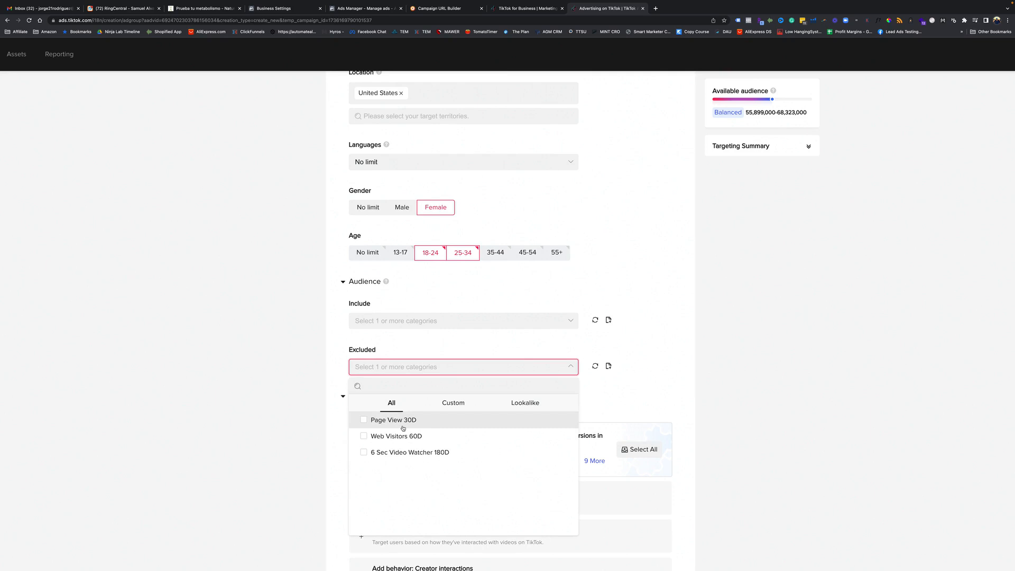
click(306, 433)
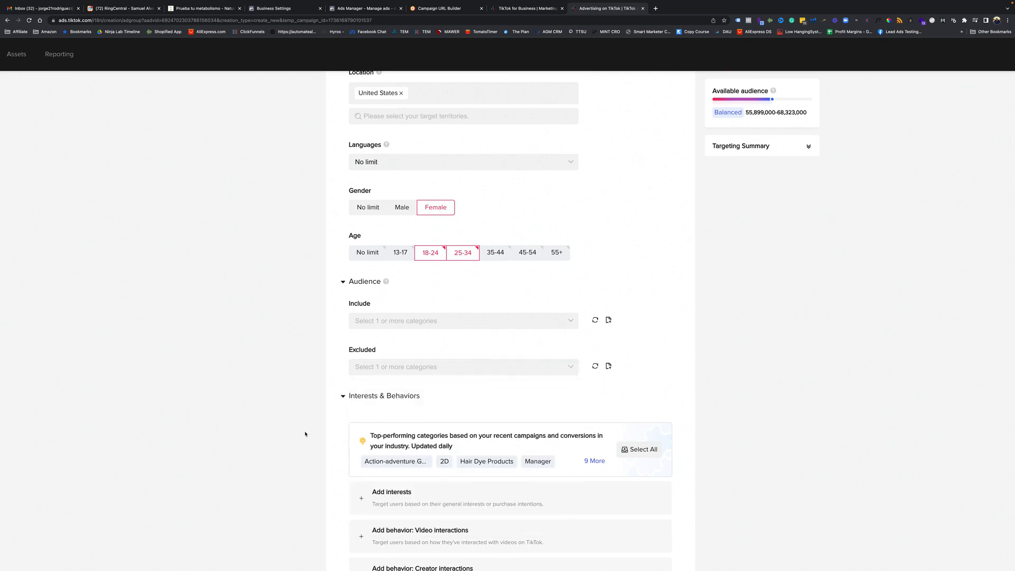
- Try Beauty & Personal Care as an interest in the ad group's interest targeting and remove it again
scroll(305, 435, down, 3)
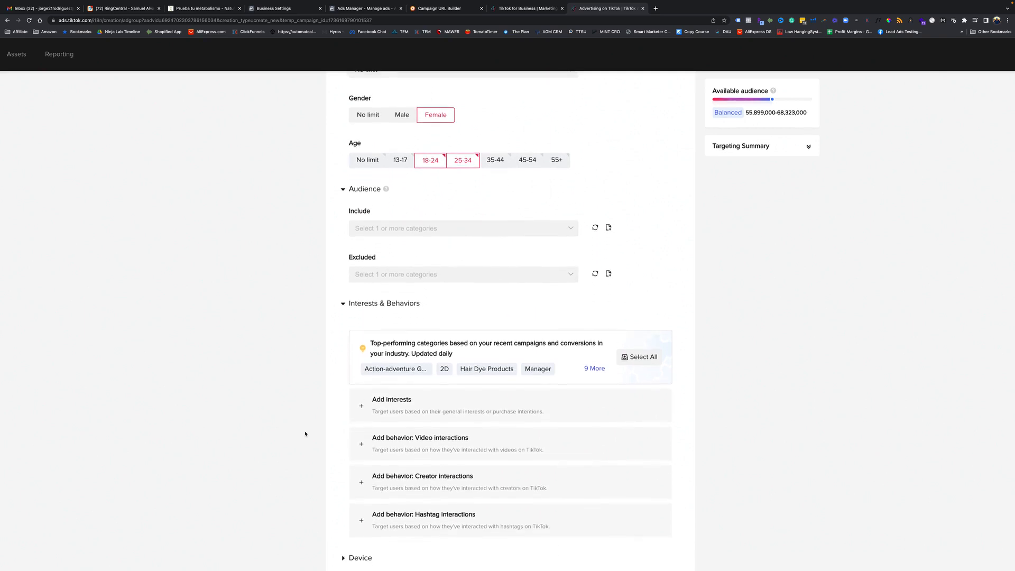
scroll(305, 434, up, 2)
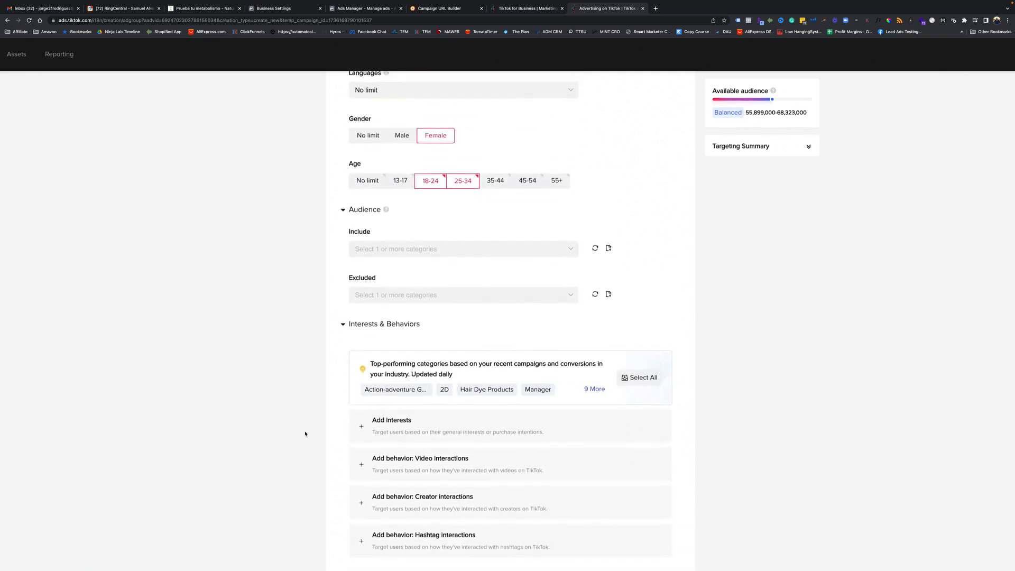
scroll(305, 434, down, 4)
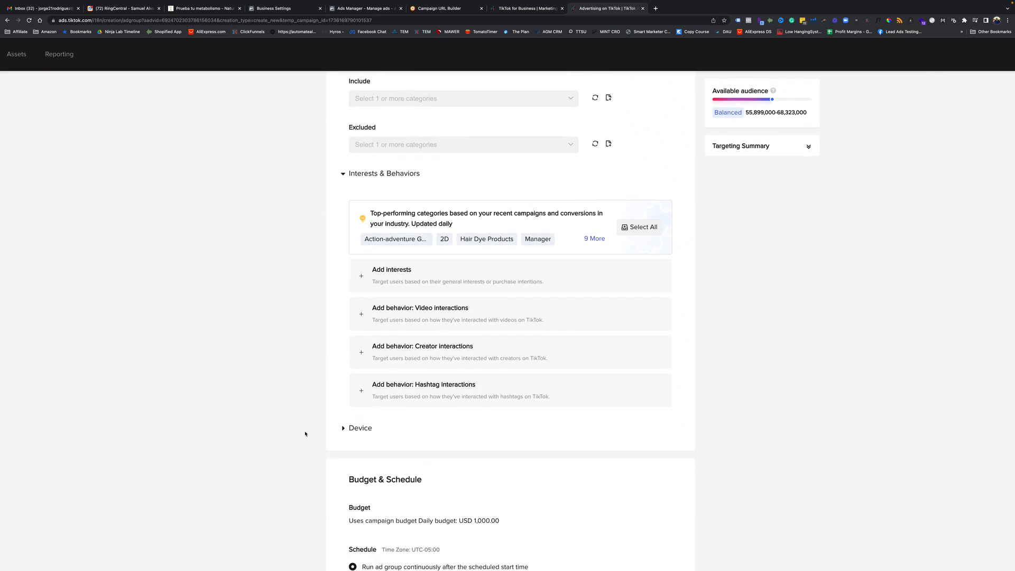
click(405, 280)
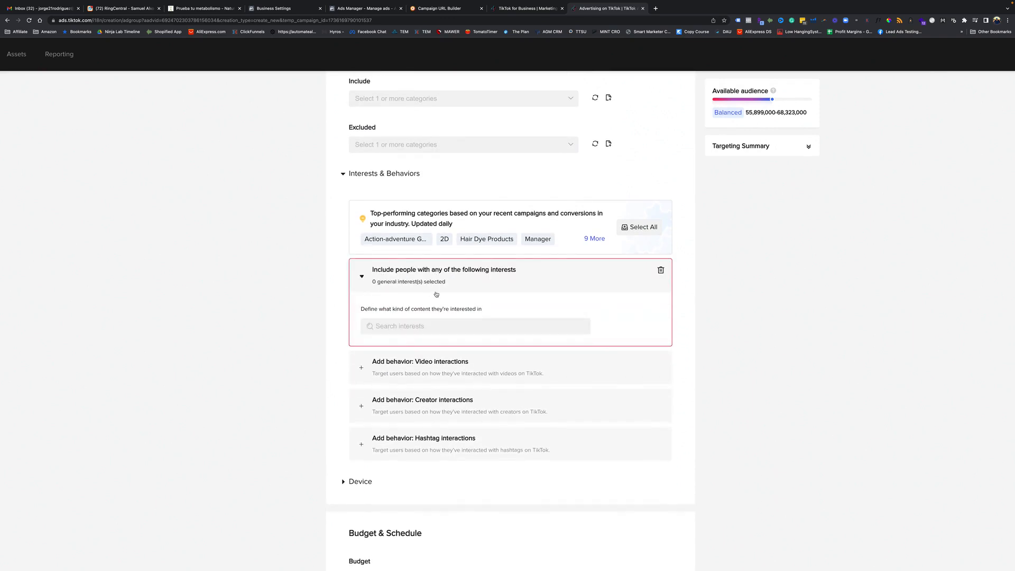
scroll(409, 433, down, 2)
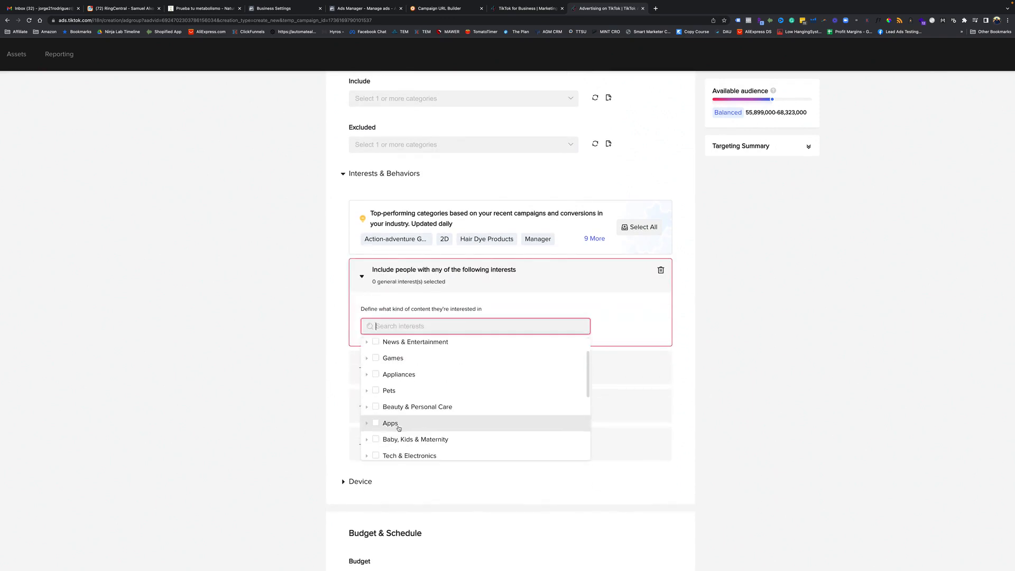
click(402, 406)
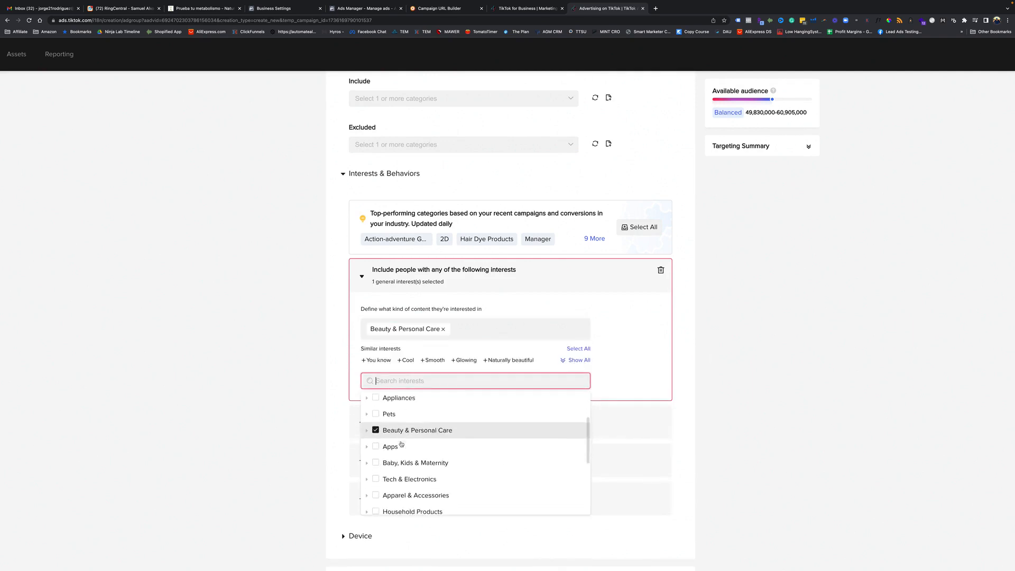
click(423, 406)
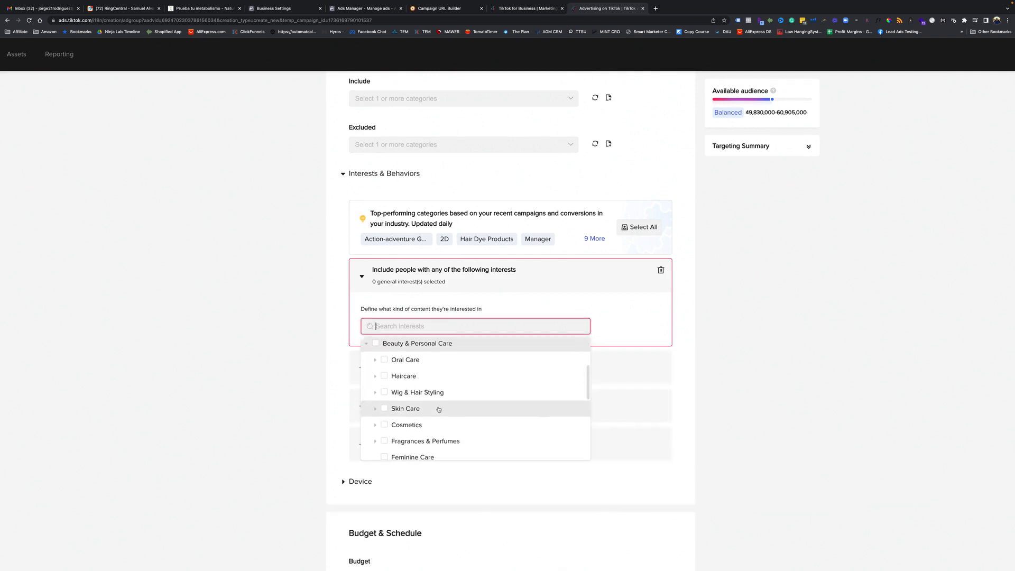
- Examine the available interest categories, including the subcategories under Beauty & Personal Care
scroll(430, 429, down, 2)
scroll(431, 429, up, 1)
scroll(431, 429, up, 1)
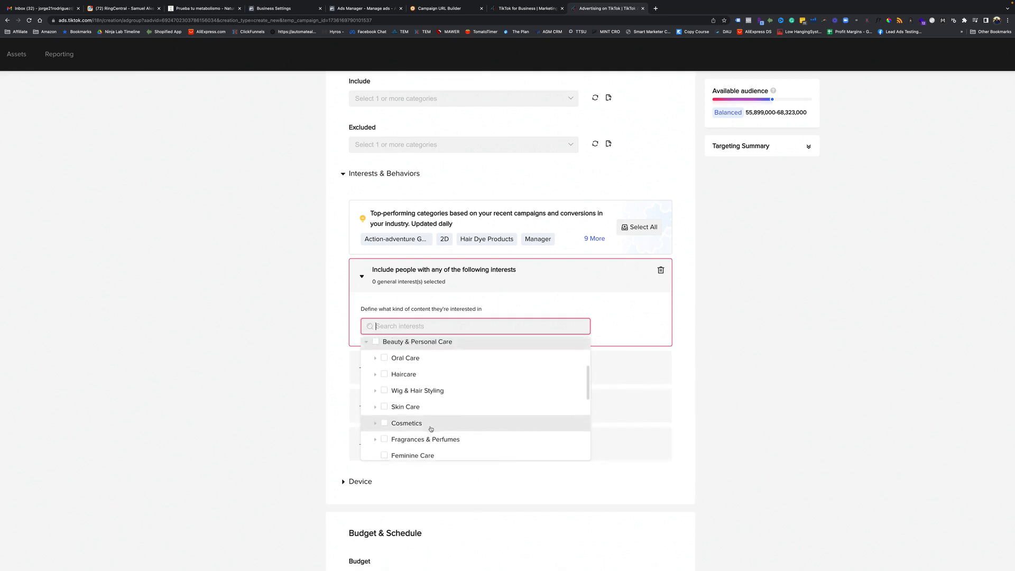
scroll(431, 429, down, 3)
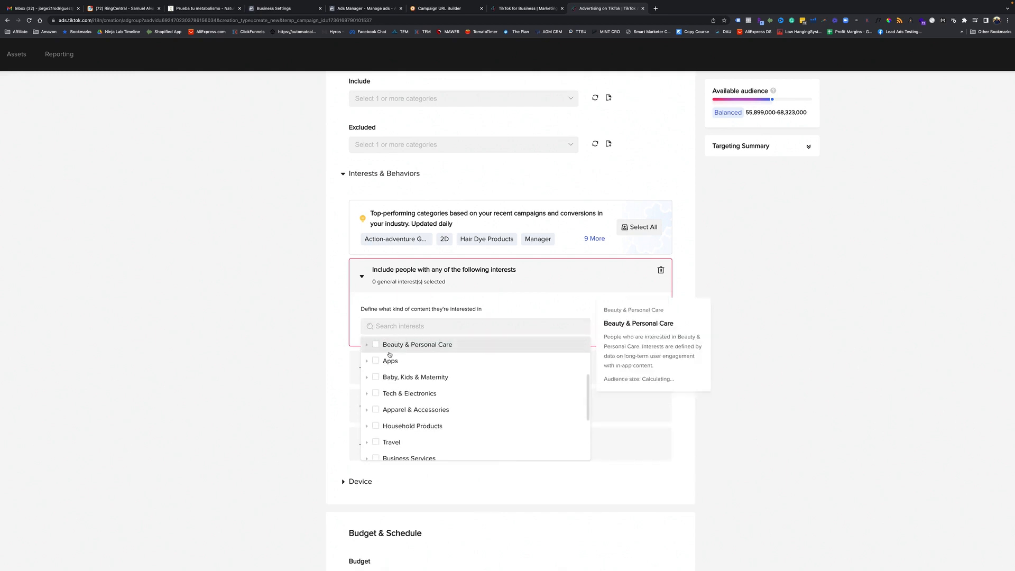
scroll(426, 403, down, 5)
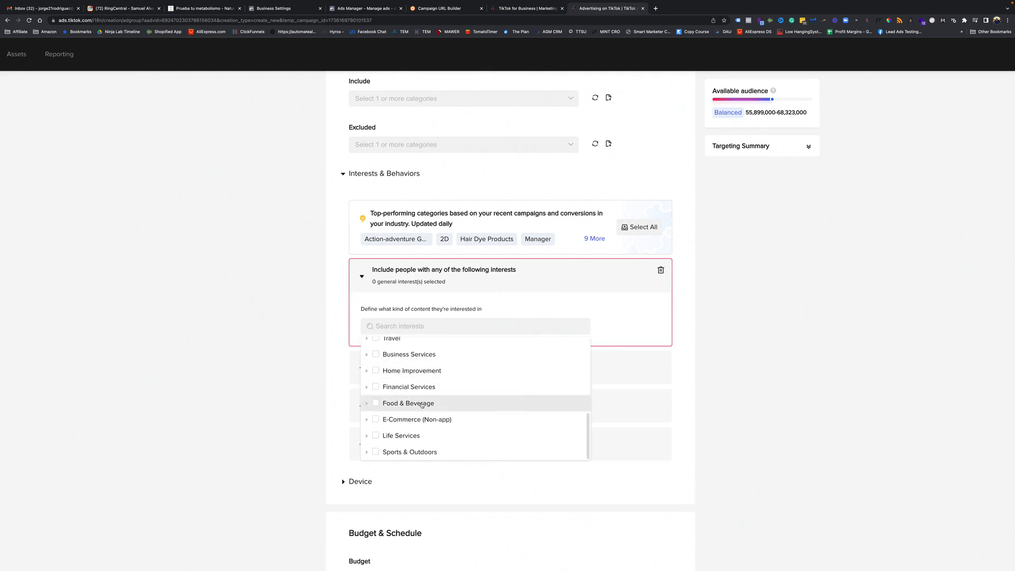
scroll(422, 405, up, 5)
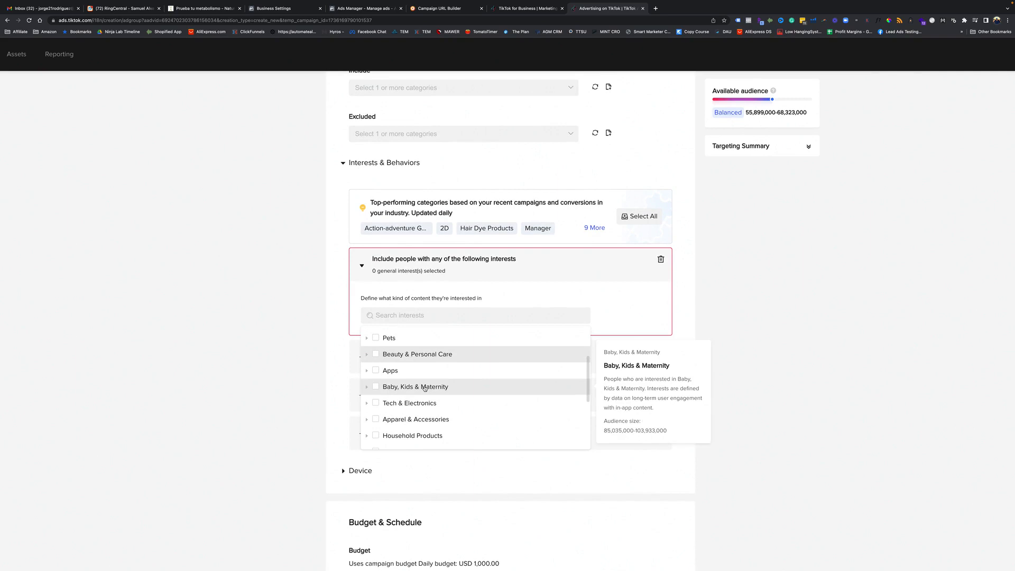
- Try the whole Beauty & Personal Care interest category again, clear it and close the interest selection
click(404, 354)
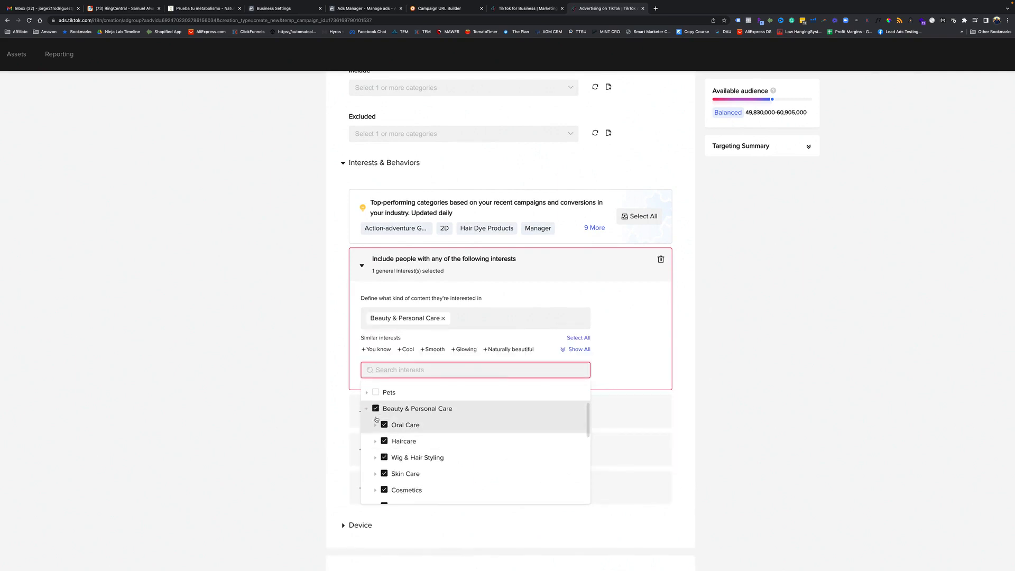
click(377, 408)
click(288, 406)
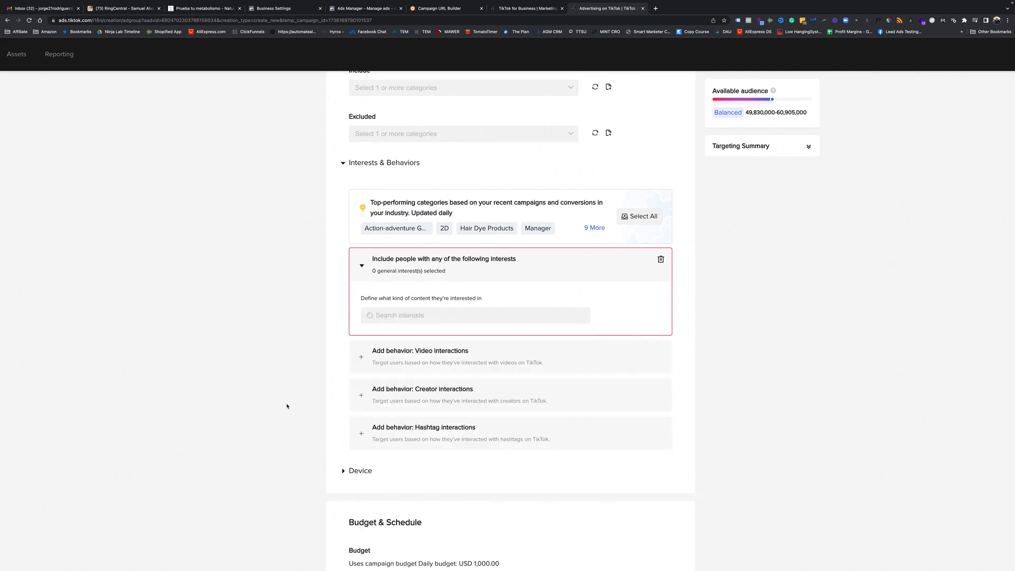
scroll(270, 387, down, 2)
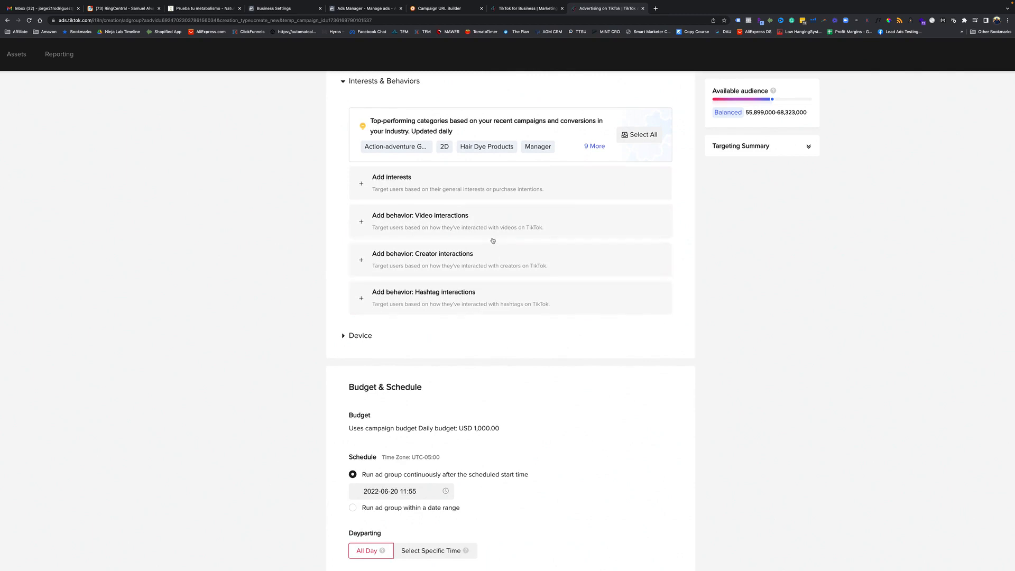
- Open the hashtag interactions targeting, search for metaboli and clear the search text
click(449, 298)
click(404, 338)
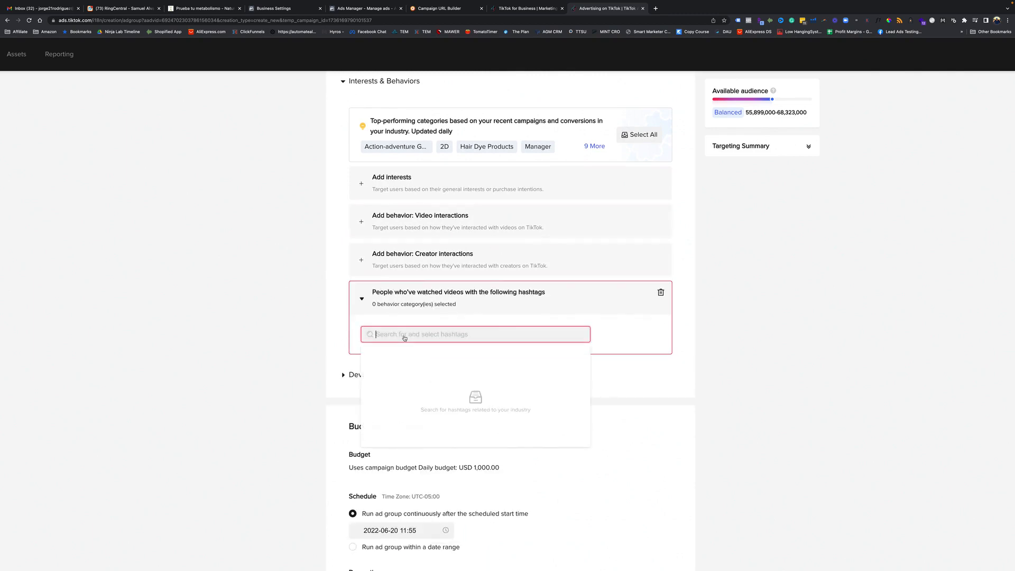
text(metaboli)
key(BackSpace)
key(BackSpace)
key(BackSpace)
key(BackSpace)
key(BackSpace)
key(BackSpace)
key(BackSpace)
key(BackSpace)
- Try the hashtag #weightlosss found by searching weightlo, check the available audience, and remove the hashtag targeting
text(weightlo)
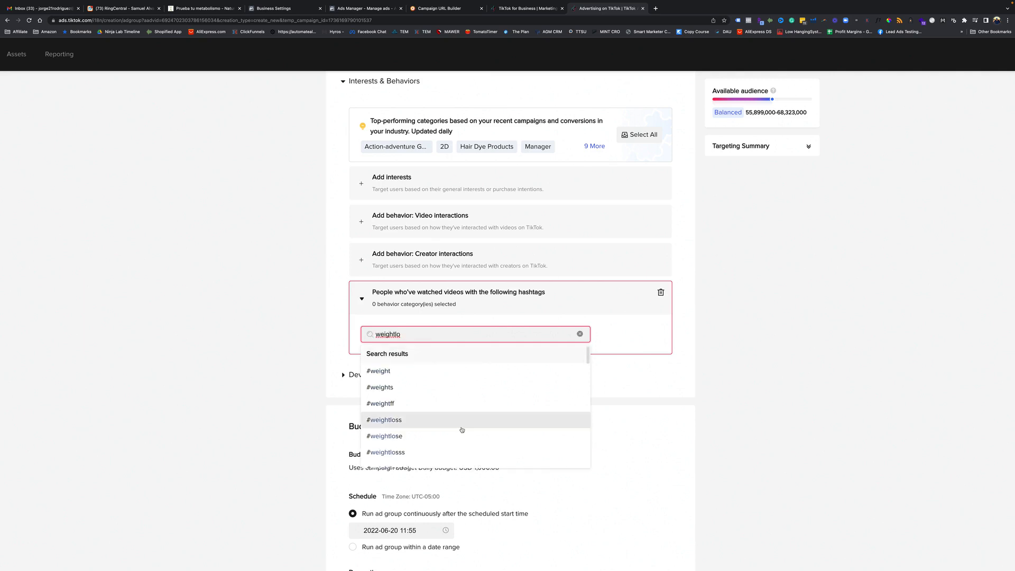
click(433, 451)
click(295, 380)
drag(756, 112, 776, 115)
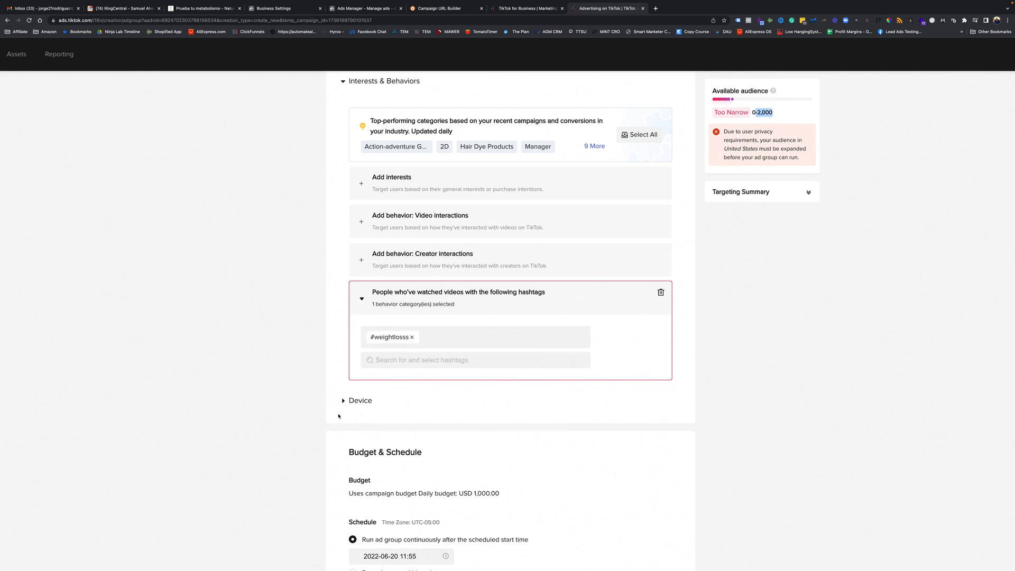
click(412, 337)
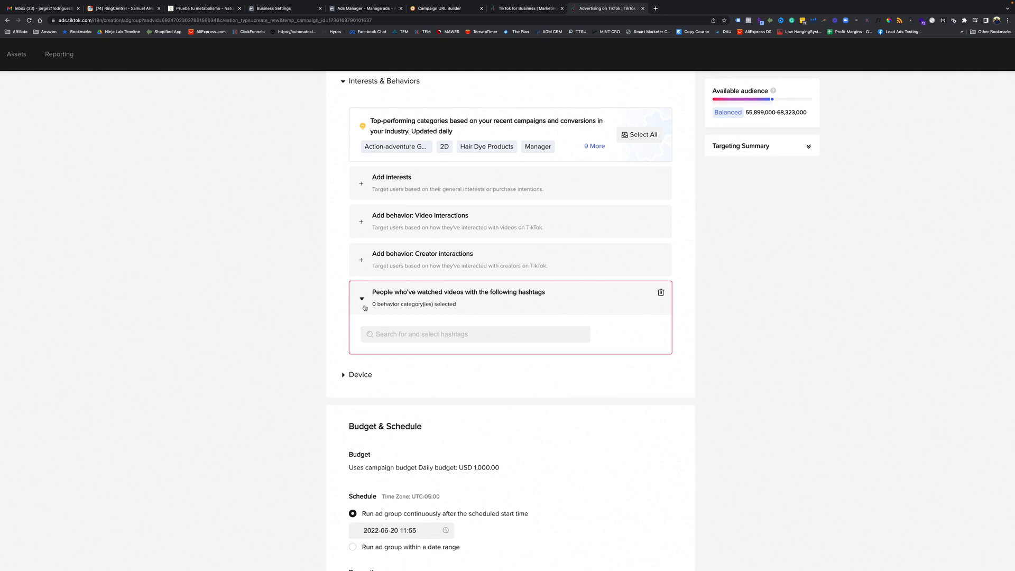
scroll(288, 398, down, 1)
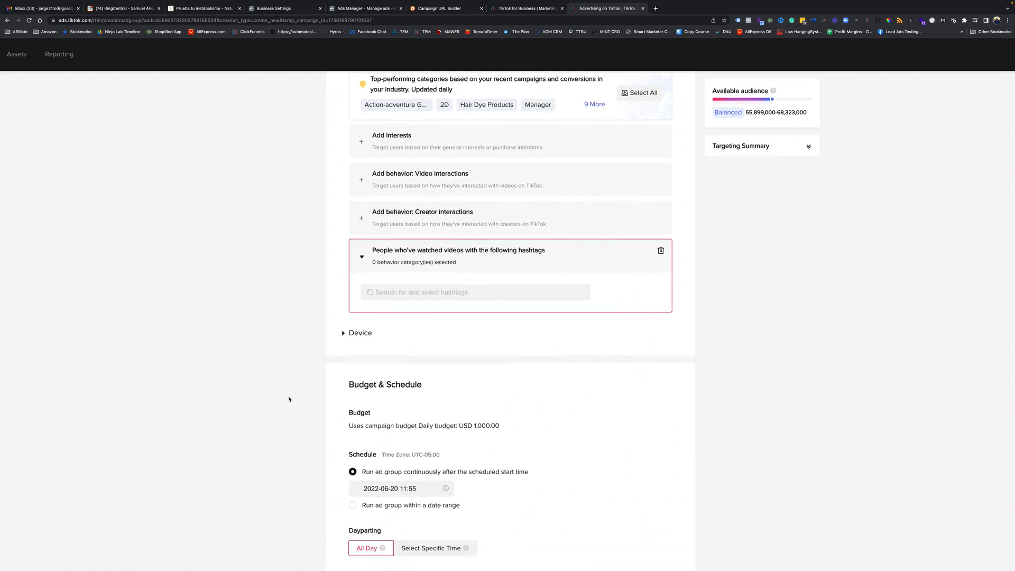
click(362, 257)
- Restrict the device targeting to iOS and look through the OS version options without choosing one
click(359, 293)
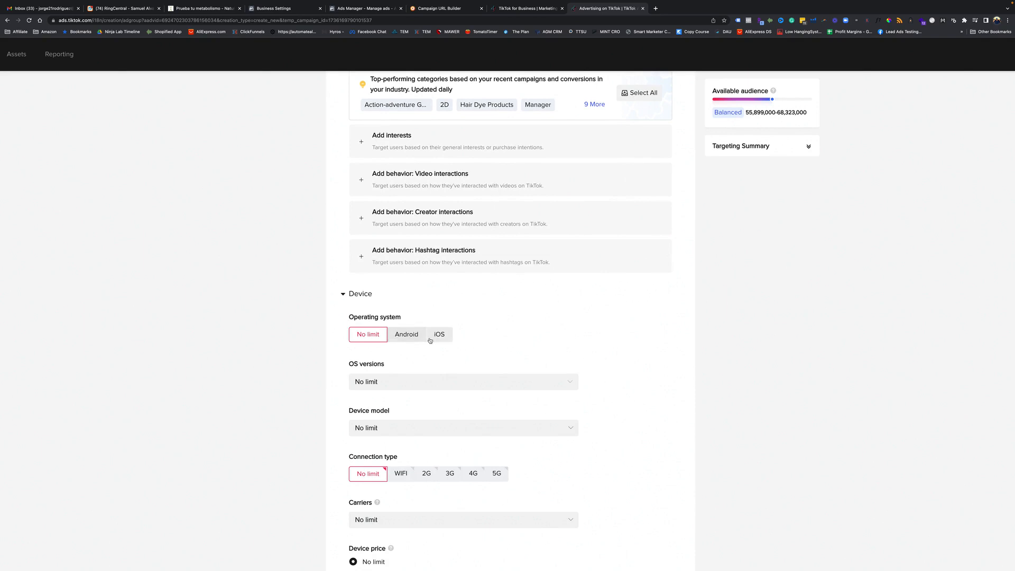
click(439, 334)
click(390, 383)
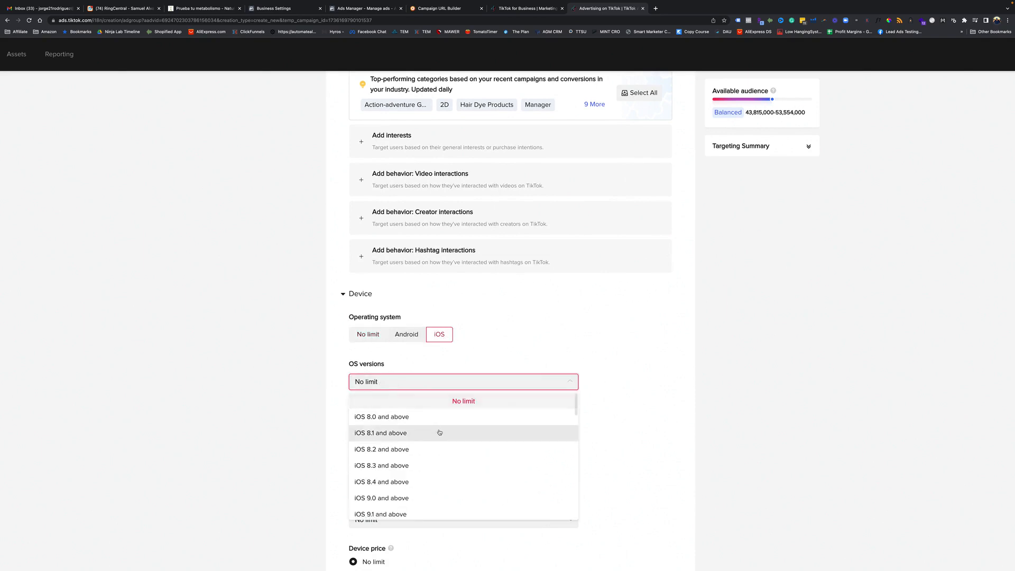
scroll(430, 477, down, 10)
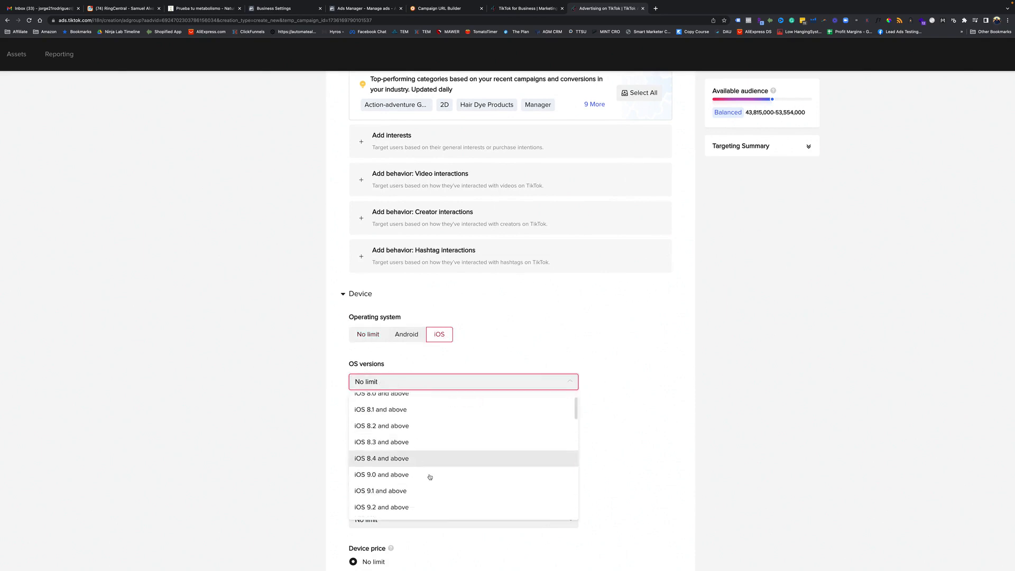
scroll(430, 477, down, 10)
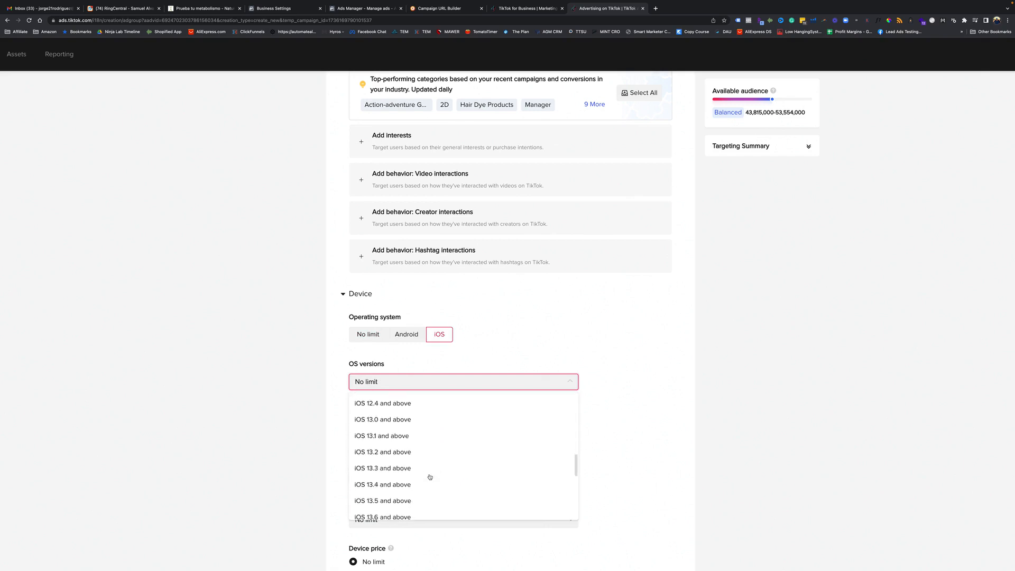
scroll(430, 477, down, 2)
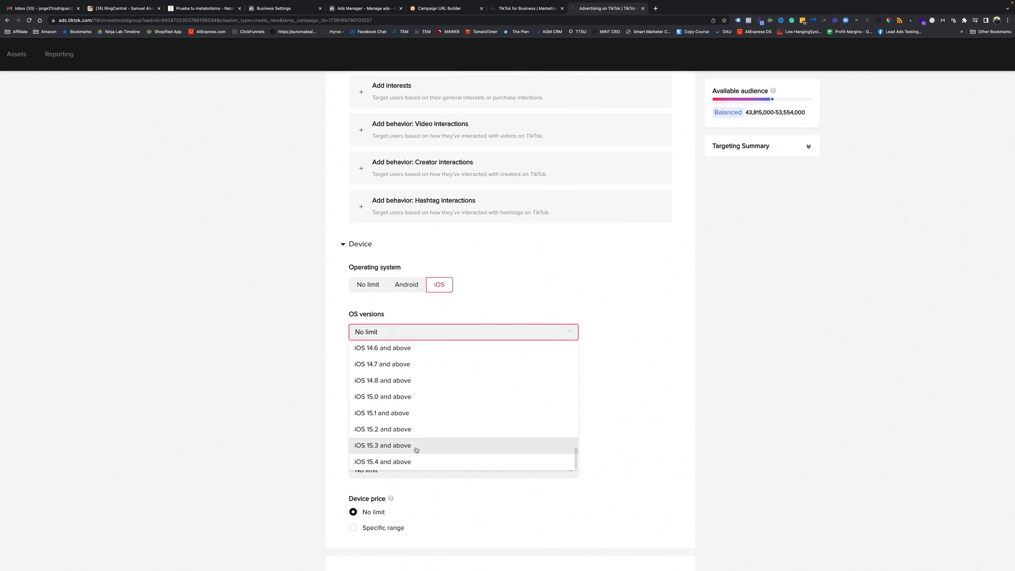
click(431, 310)
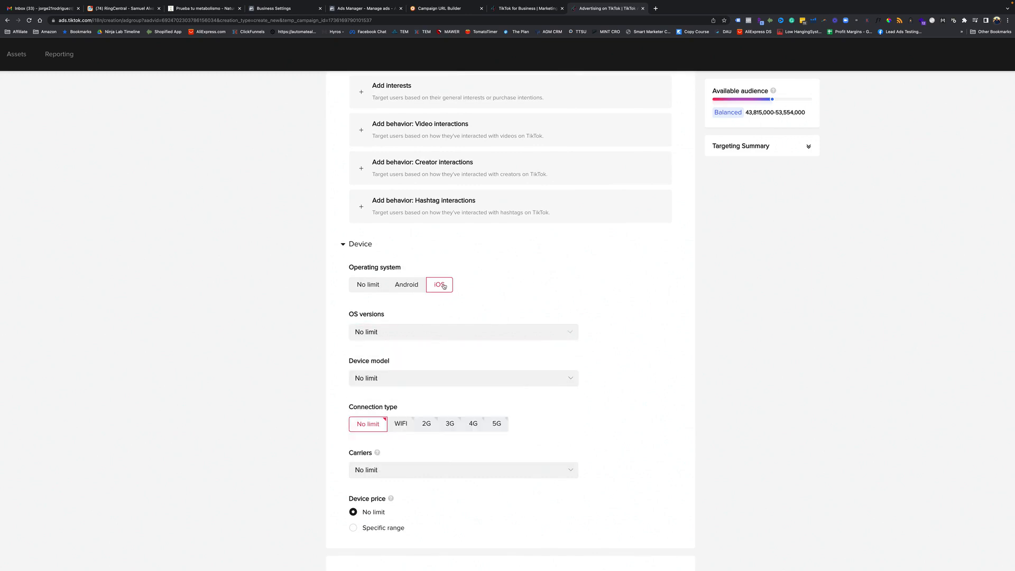
- Compare Android and iOS as the target operating system, reset it to No limit and collapse the device settings
click(408, 289)
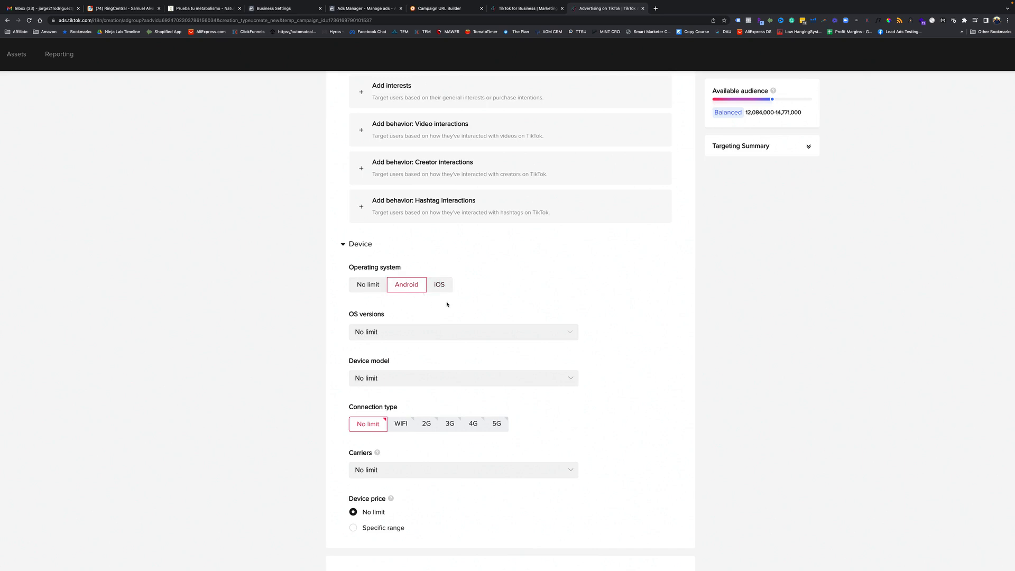
click(439, 286)
click(415, 289)
click(448, 287)
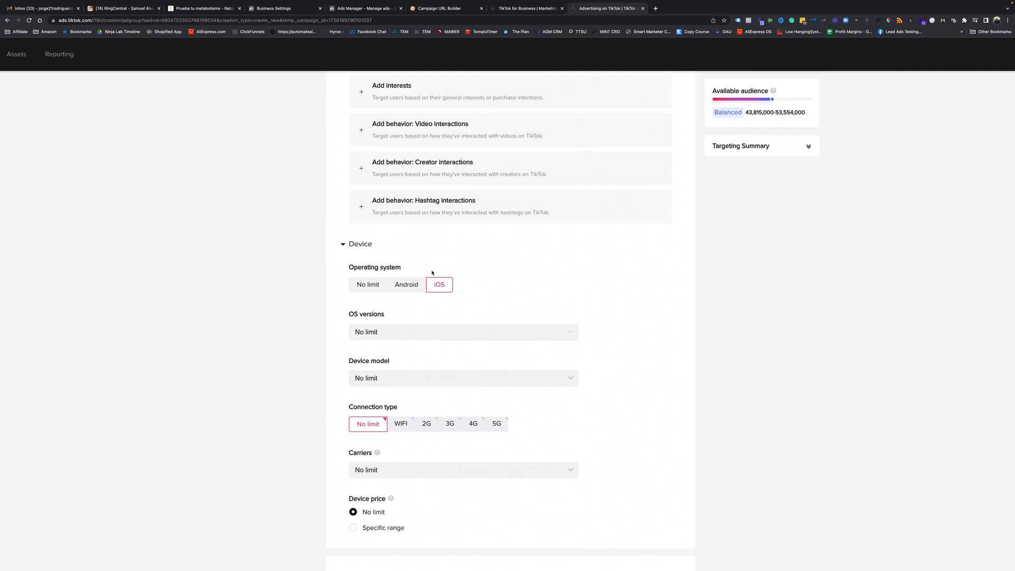
click(370, 286)
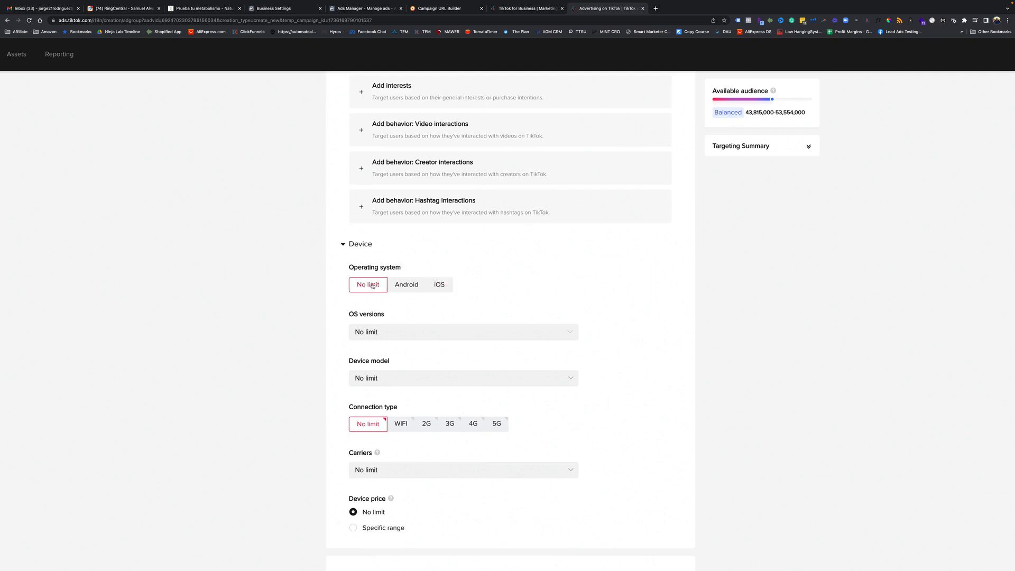
click(347, 249)
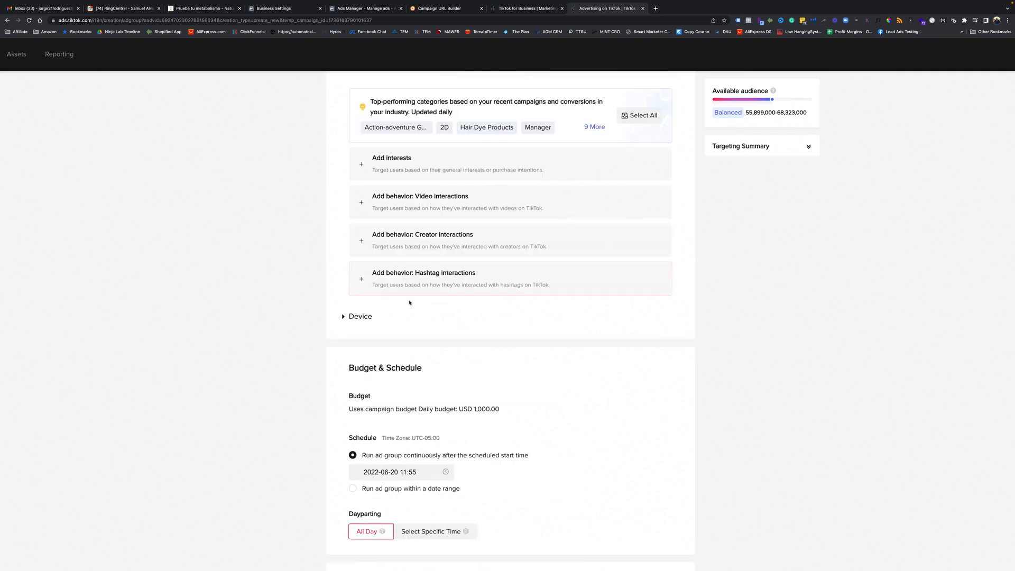
scroll(384, 341, down, 1)
scroll(384, 342, down, 1)
click(343, 243)
click(344, 244)
scroll(344, 296, up, 1)
scroll(386, 368, down, 2)
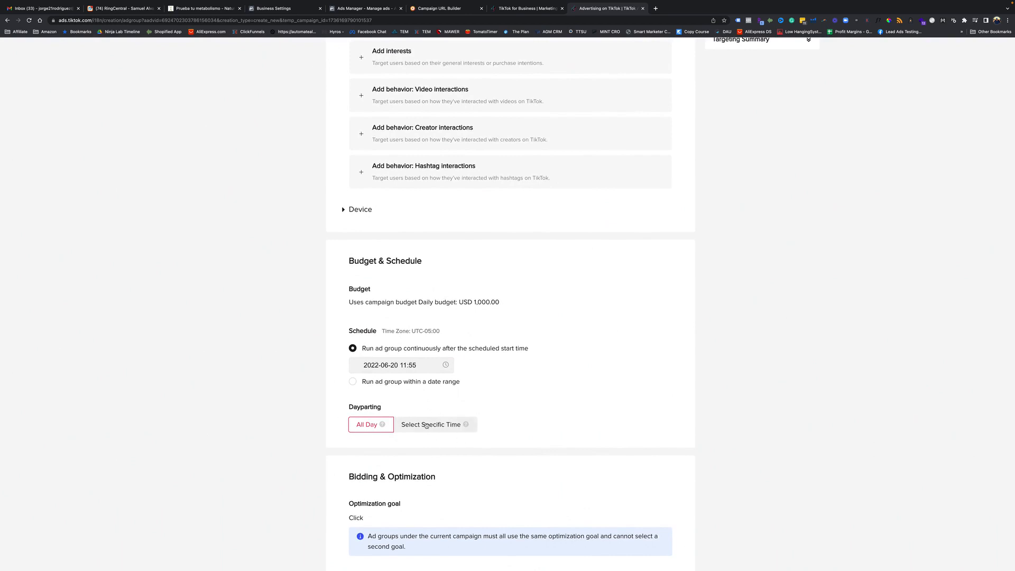
click(354, 383)
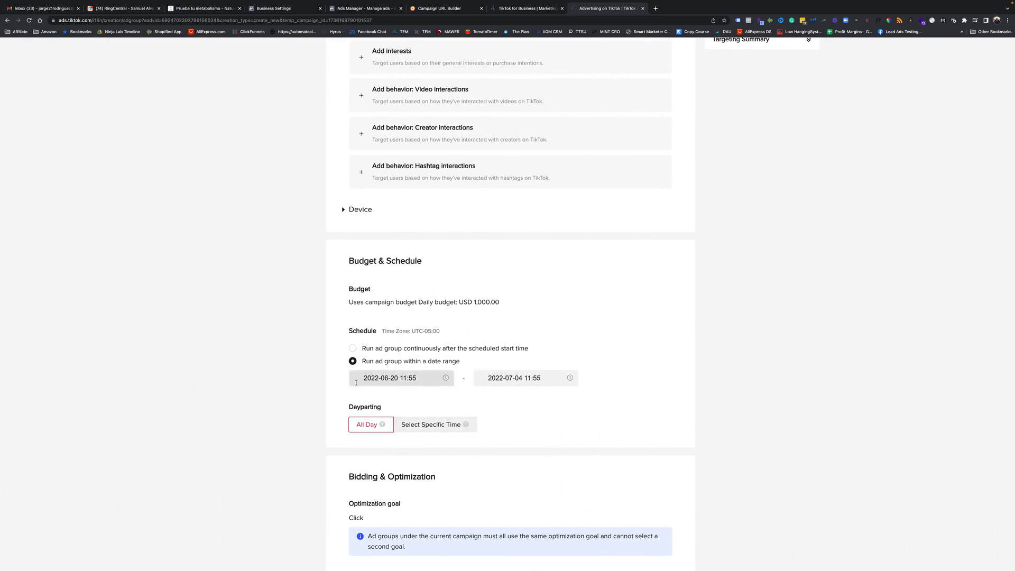
click(439, 379)
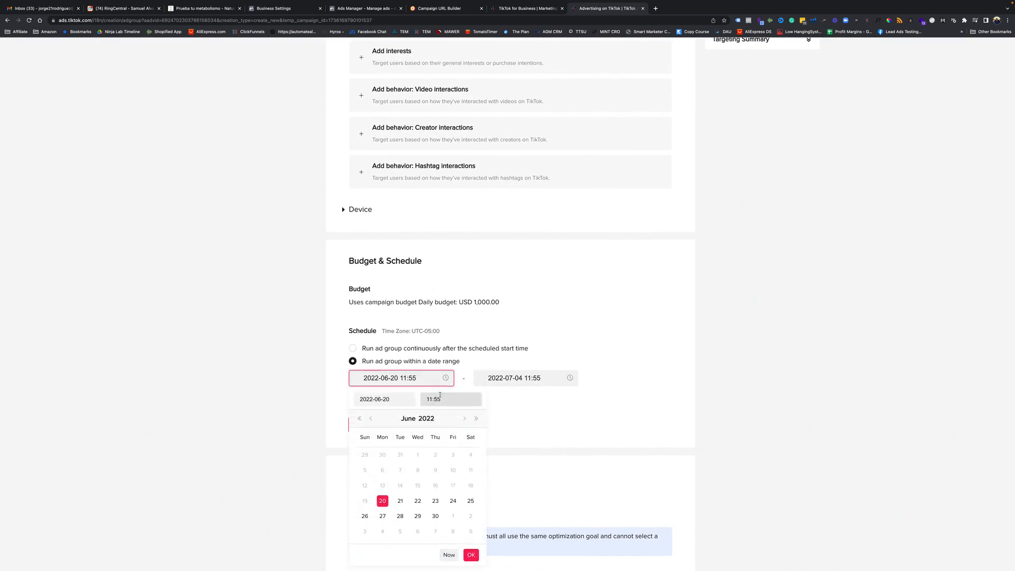
click(523, 378)
click(524, 501)
click(595, 554)
- Accept the ad group settings and name the new ad with the presenter's first name followed by "Video 1"
scroll(311, 486, down, 3)
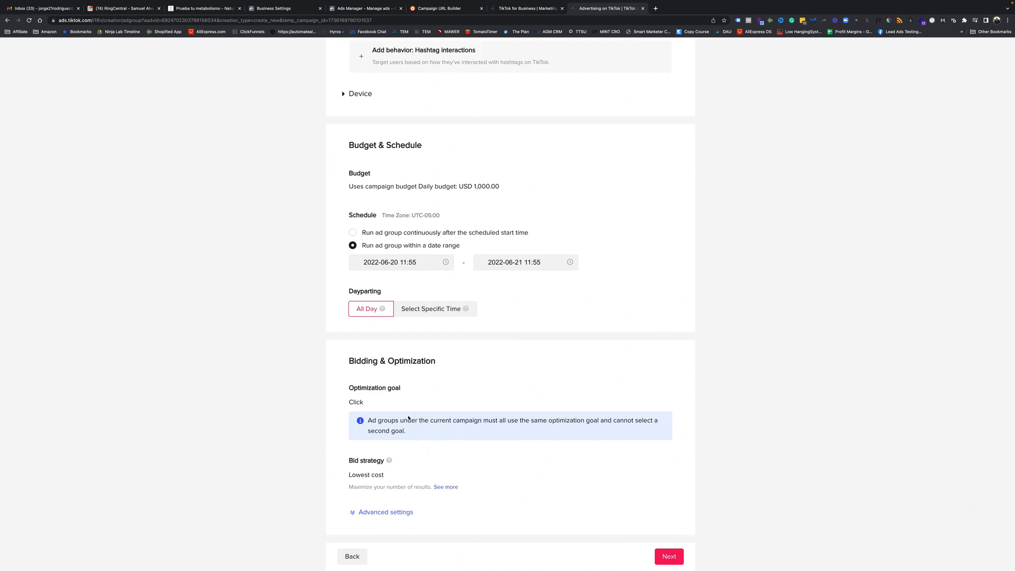
click(666, 555)
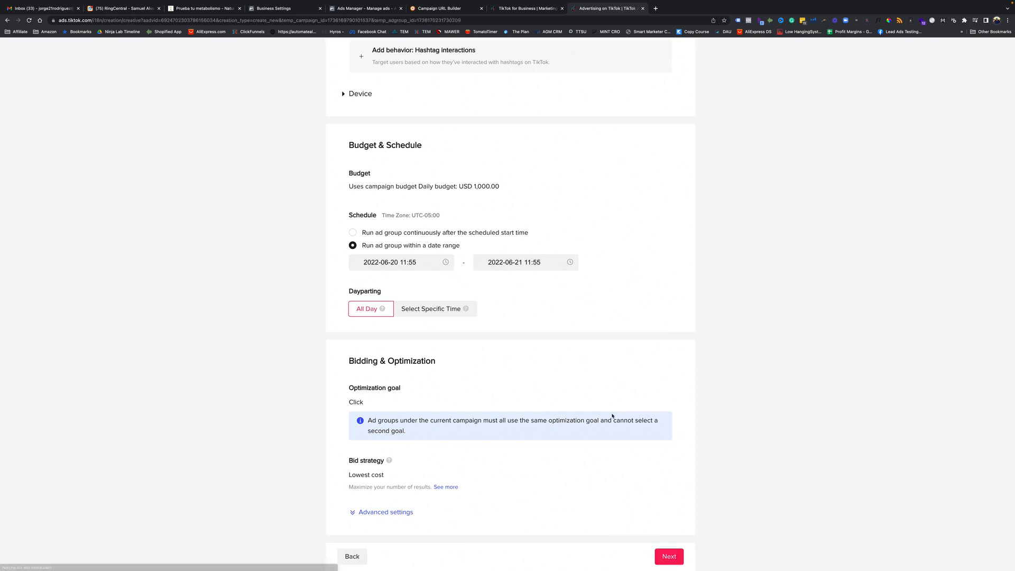
drag(537, 102, 480, 102)
key(BackSpace)
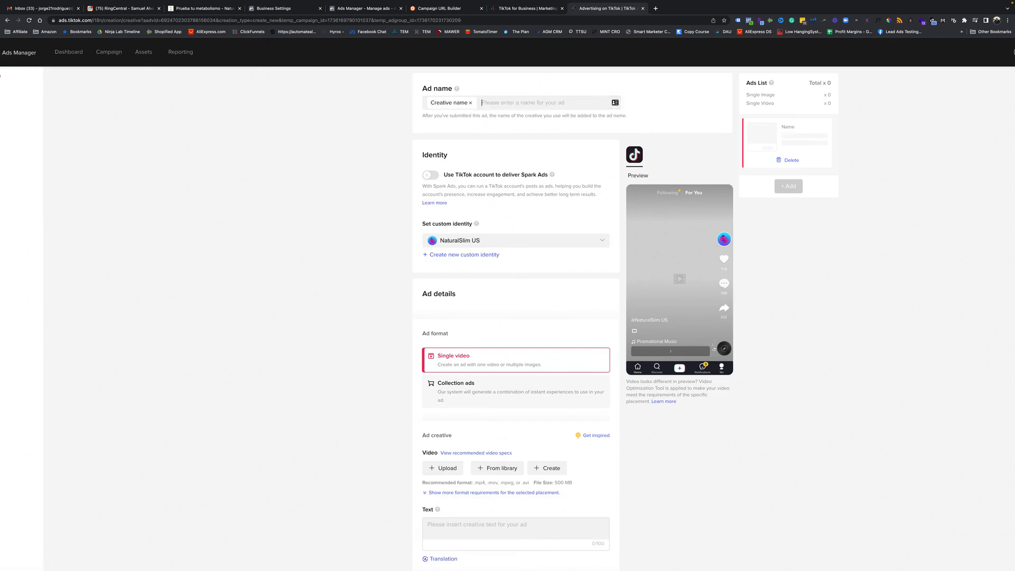
text(()
text(lamar Video 1)
click(328, 190)
click(538, 107)
- Check the custom identities available for the ad and leave NaturalSlim US selected
click(445, 242)
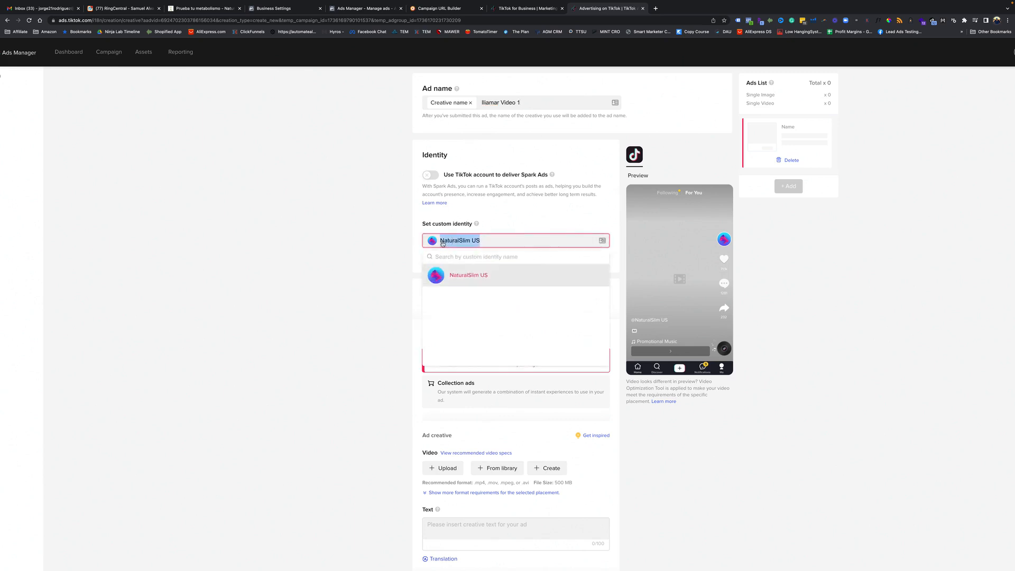
scroll(666, 327, up, 5)
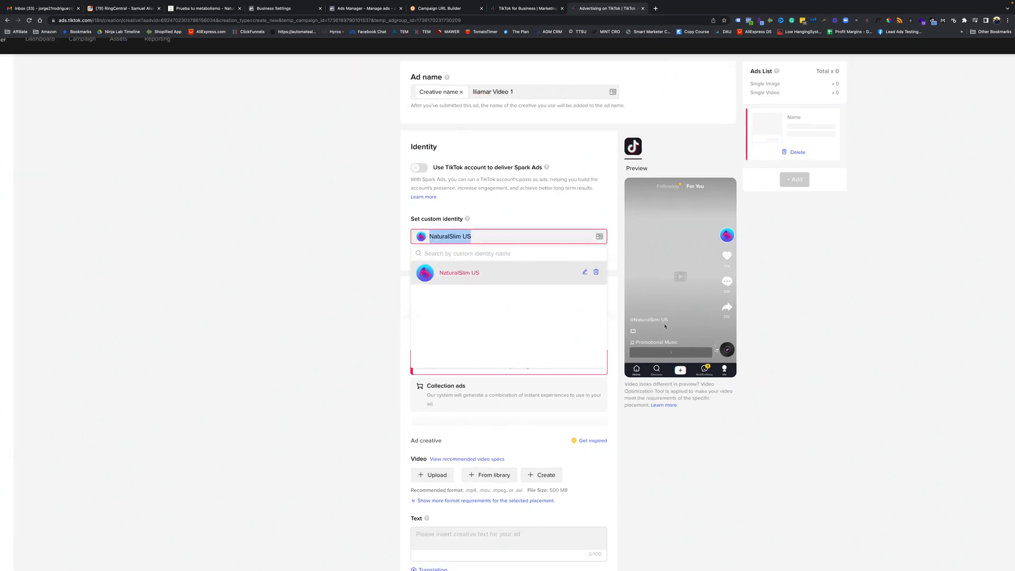
click(103, 303)
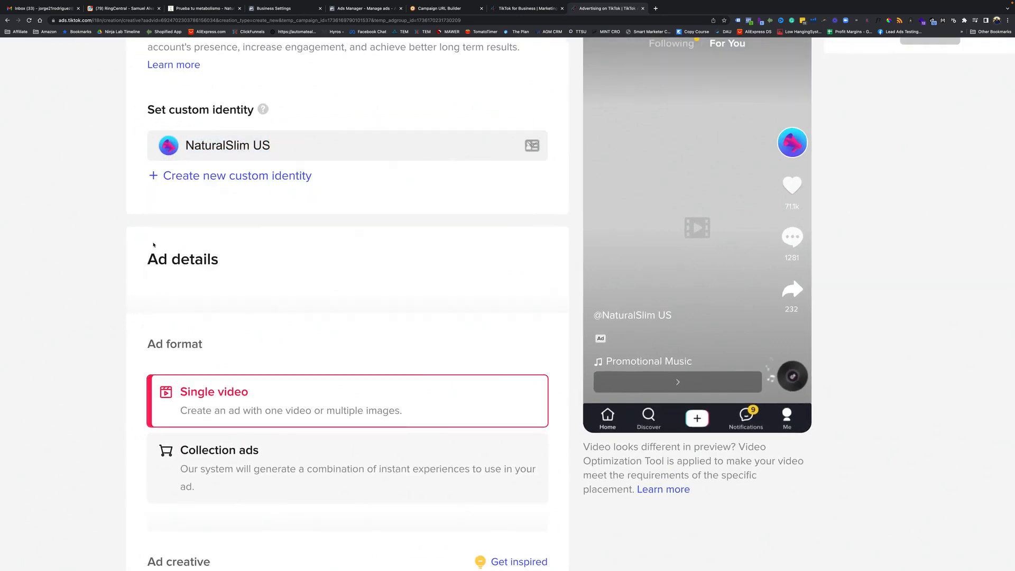
scroll(225, 270, up, 3)
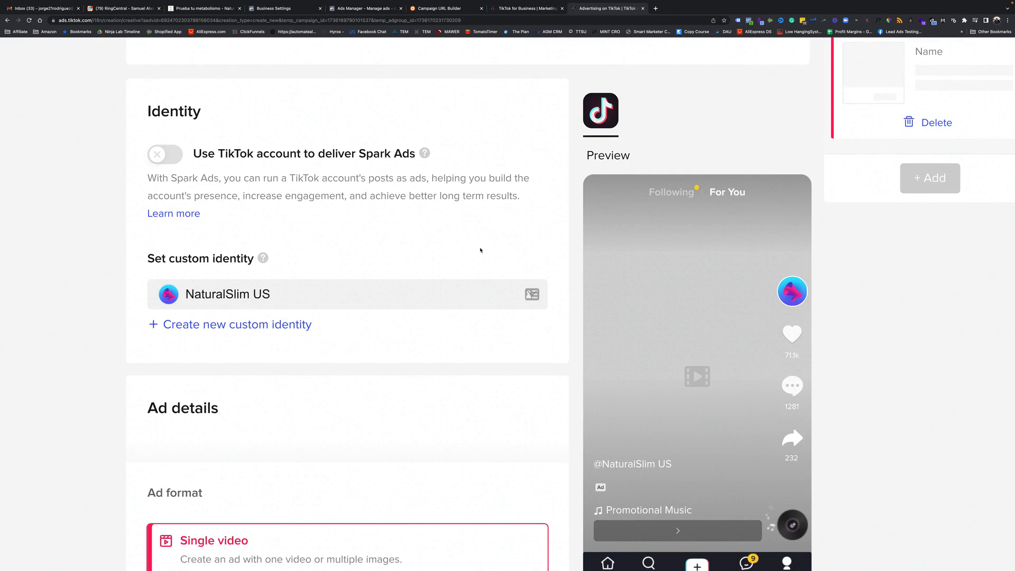
- Try to upload Prueba Promo Metabolismo Gratis - TikTok.mp4 from the Desktop as the single video creative, and cancel the upload check
scroll(457, 252, down, 5)
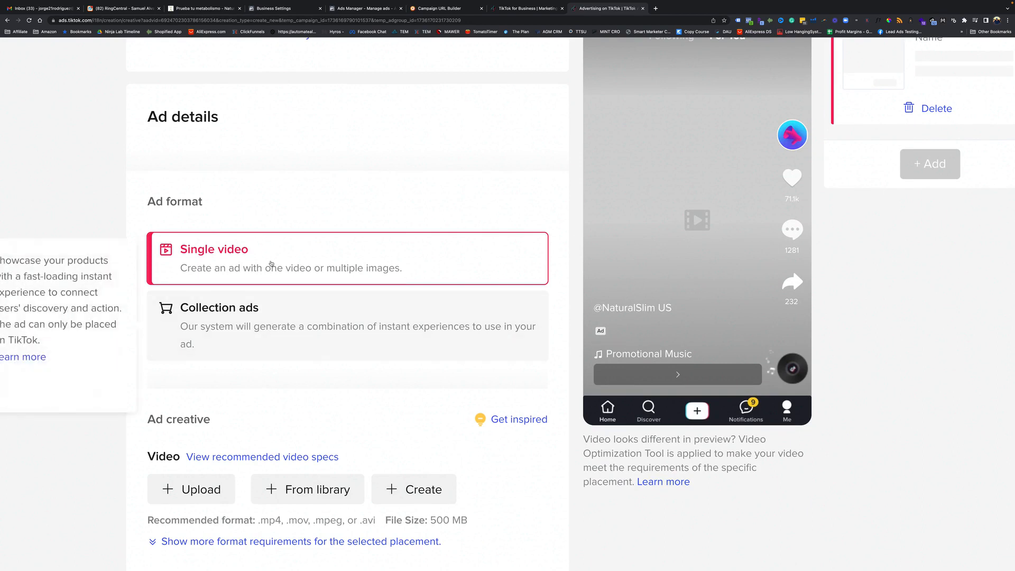
scroll(299, 275, down, 3)
click(195, 298)
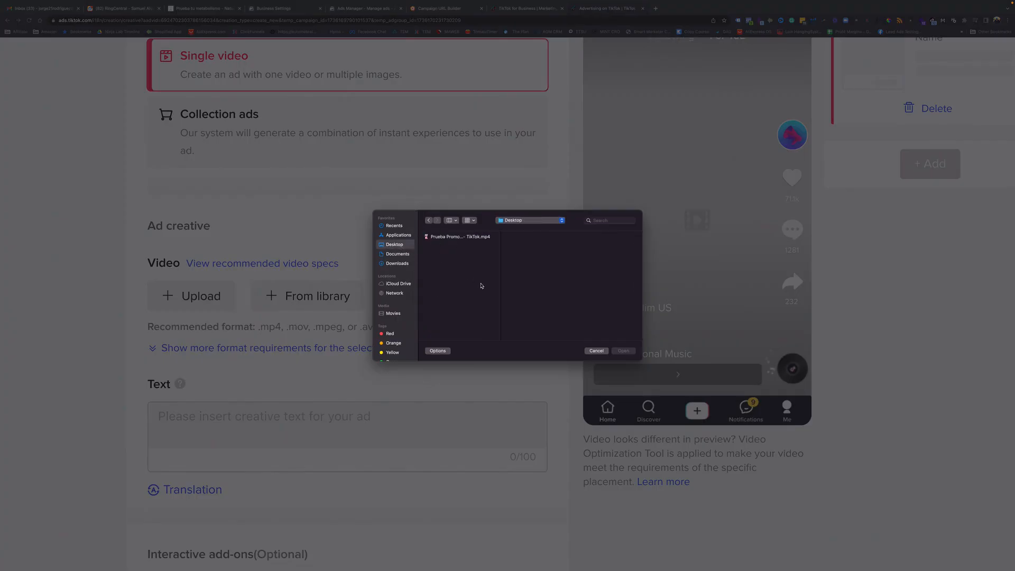
click(453, 237)
click(626, 351)
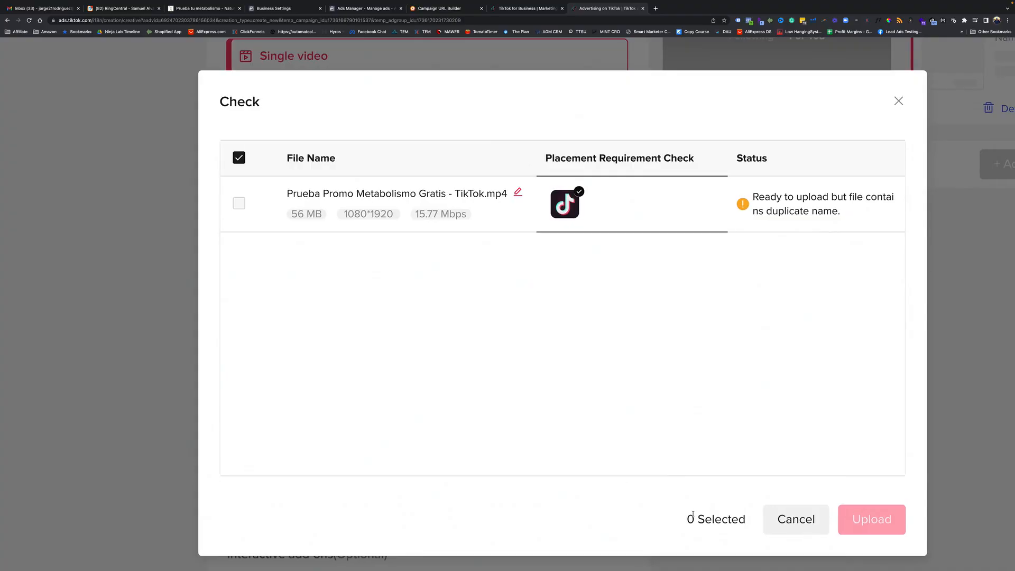
click(787, 520)
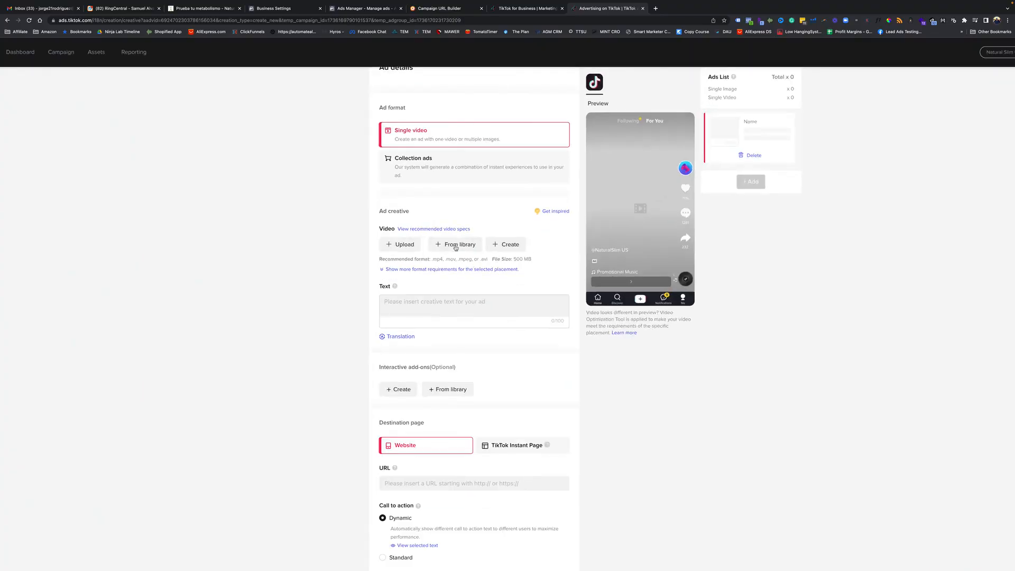
- Use the existing promo video from the library as the creative and set the ad text to "Prueba Tu Metabolismo Gratis"
click(392, 299)
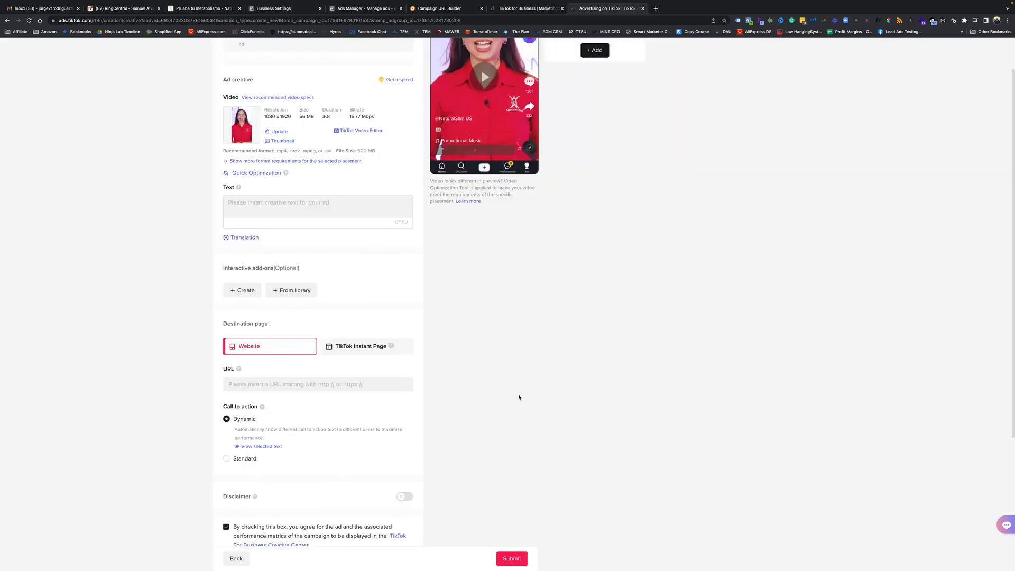
scroll(517, 396, up, 1)
click(279, 262)
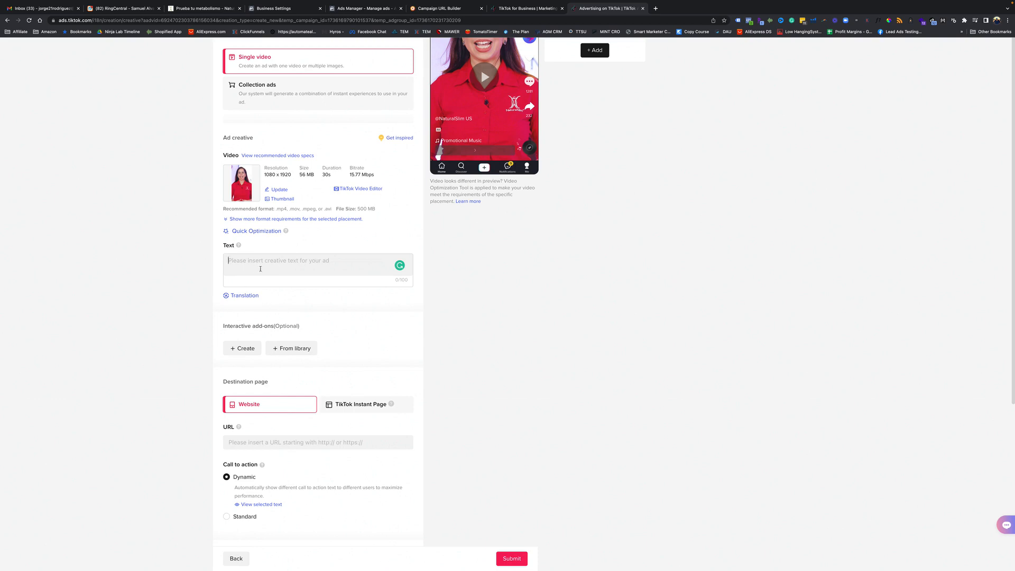
text(Prueba)
key(BackSpace)
key(BackSpace)
key(BackSpace)
key(BackSpace)
key(BackSpace)
text(rueba Tu Metabolismo Gratis)
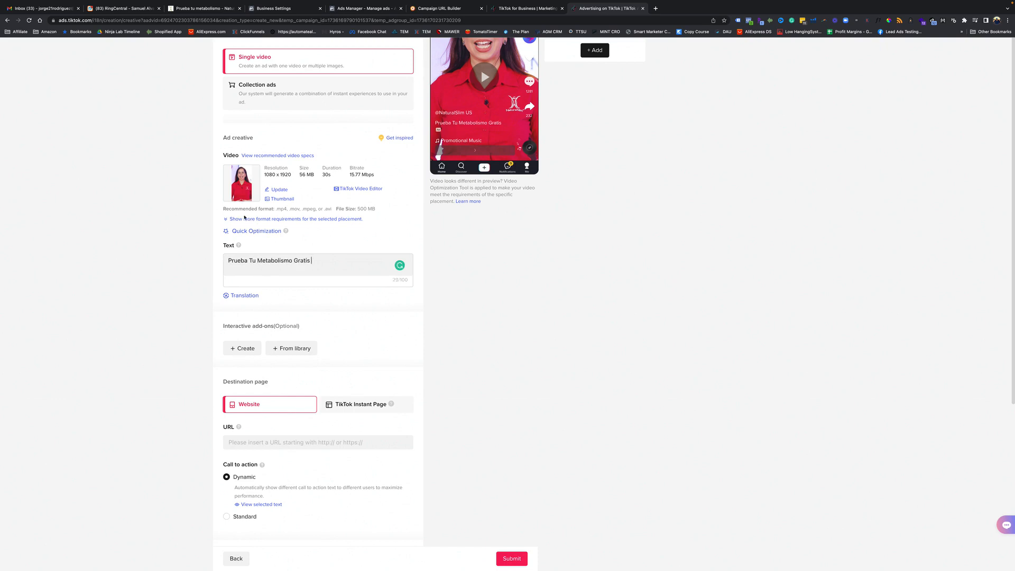
- Look up the metabolism test page's address, us.metabtest.naturalslim.com, for the ad's destination website URL
scroll(198, 309, down, 3)
double_click(197, 309)
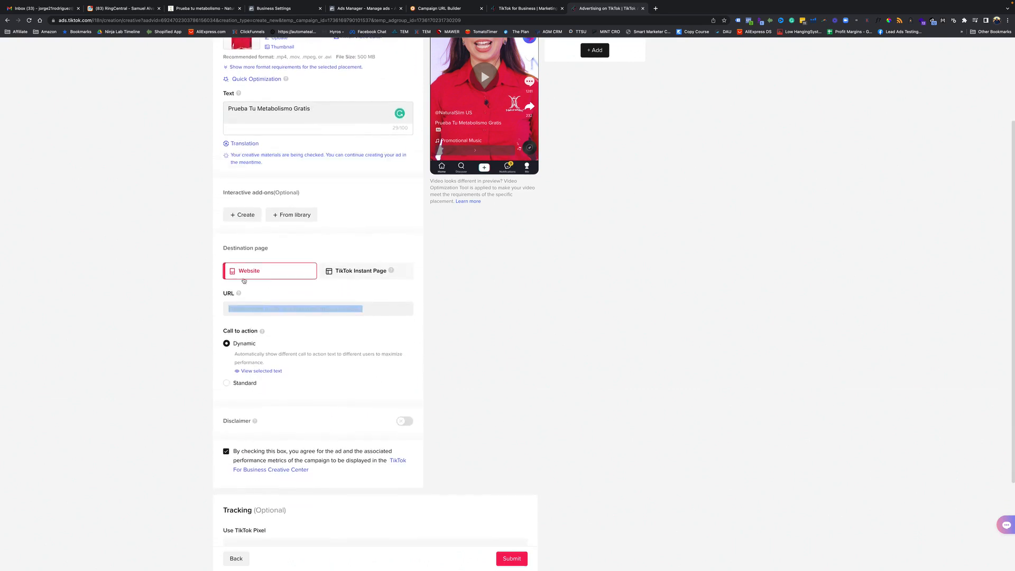
click(254, 293)
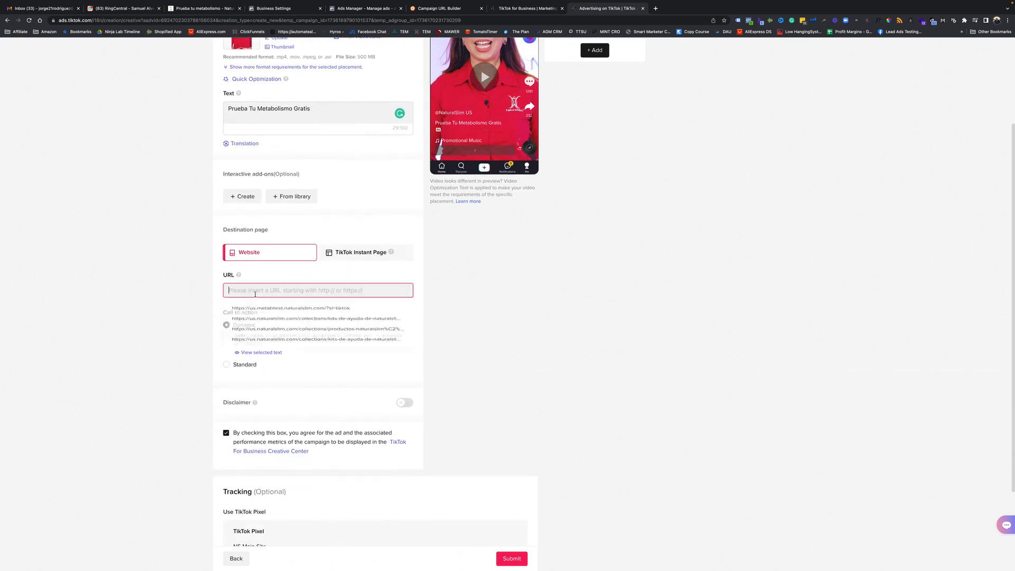
click(170, 310)
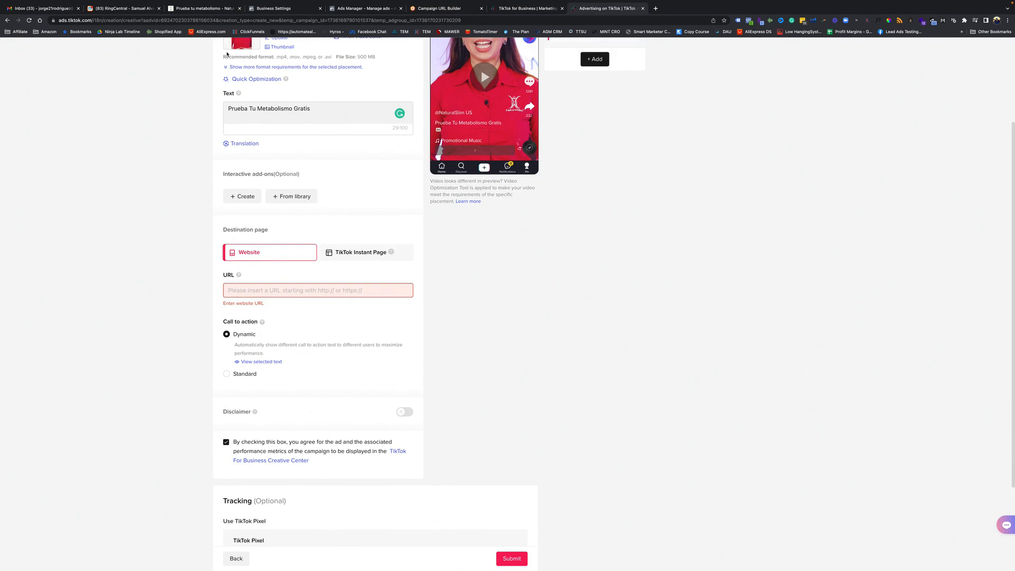
click(200, 9)
click(127, 20)
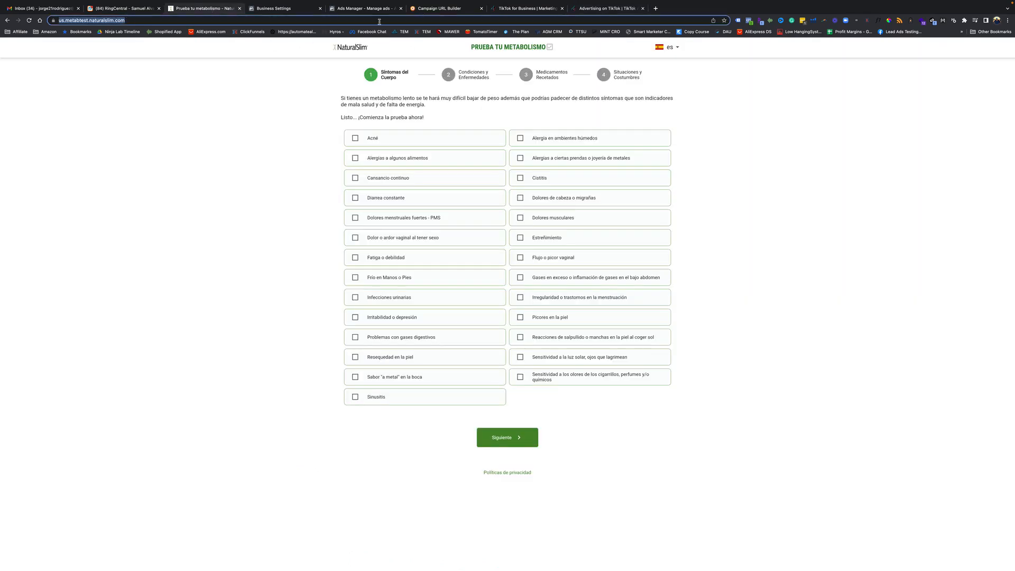
- Switch to Campaign URL Builder and review the website URL, campaign source tiktok and campaign medium ads
click(446, 9)
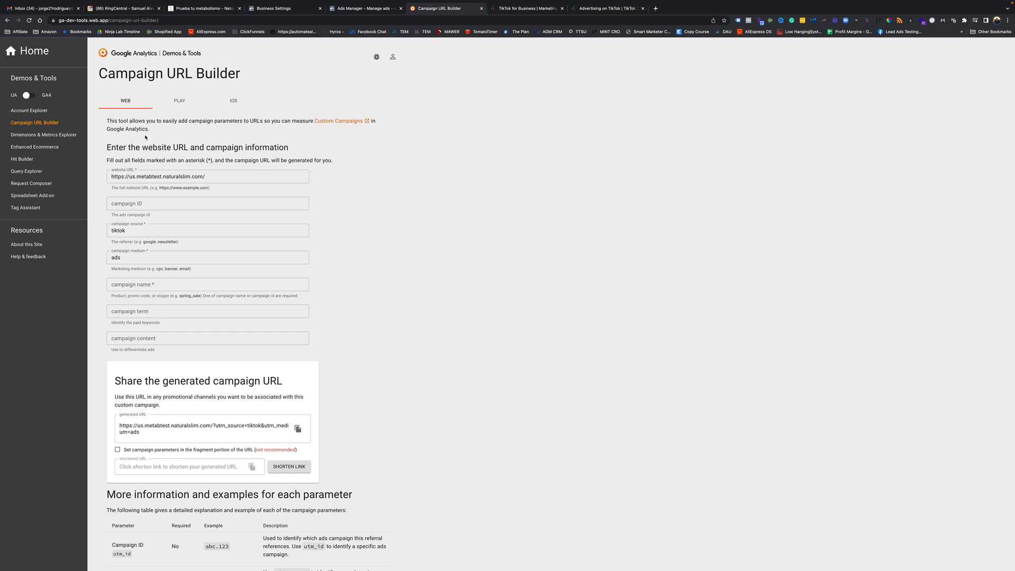
click(206, 176)
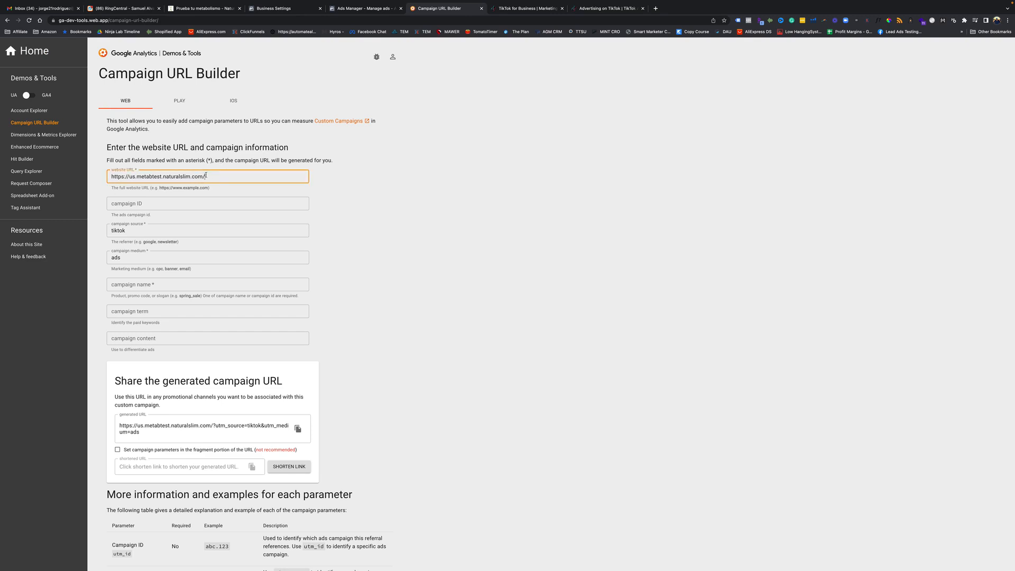
drag(156, 231, 104, 233)
click(127, 234)
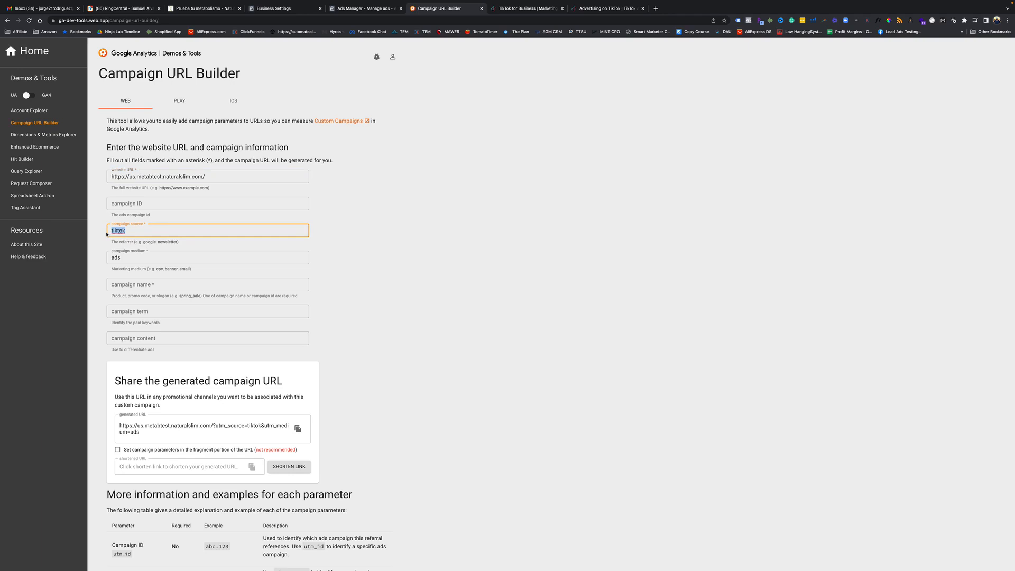
click(103, 272)
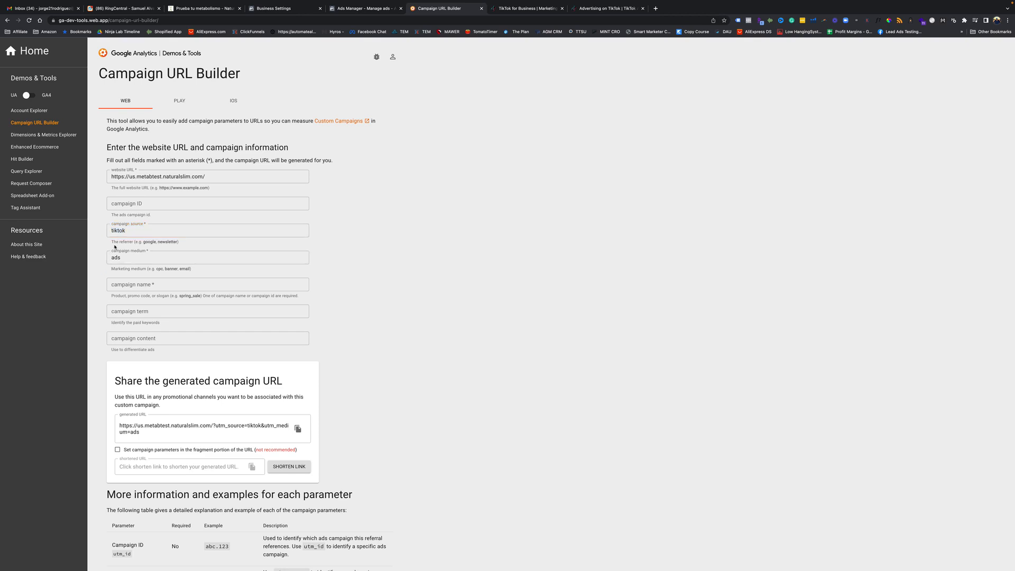
drag(125, 259, 106, 260)
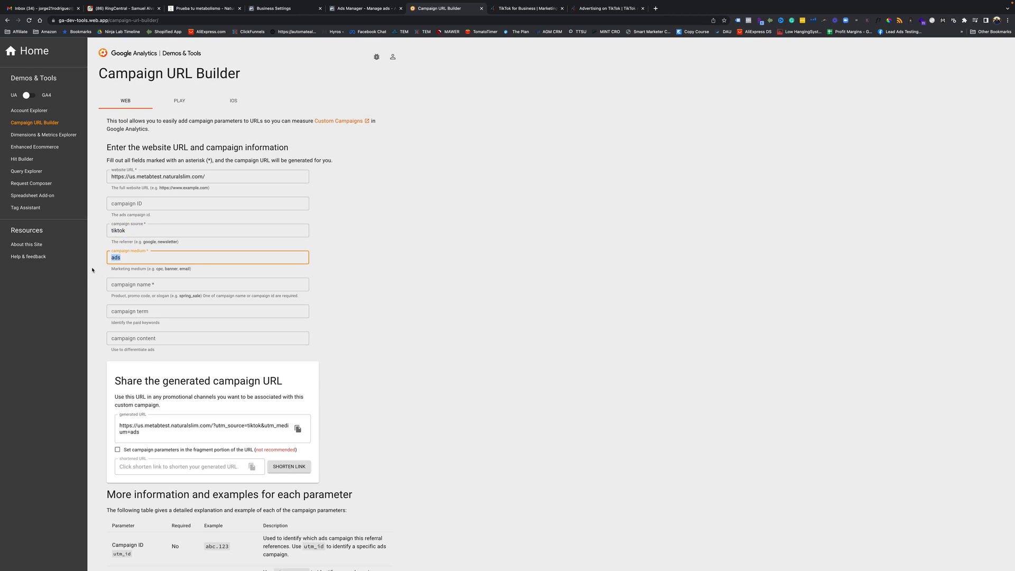
click(93, 270)
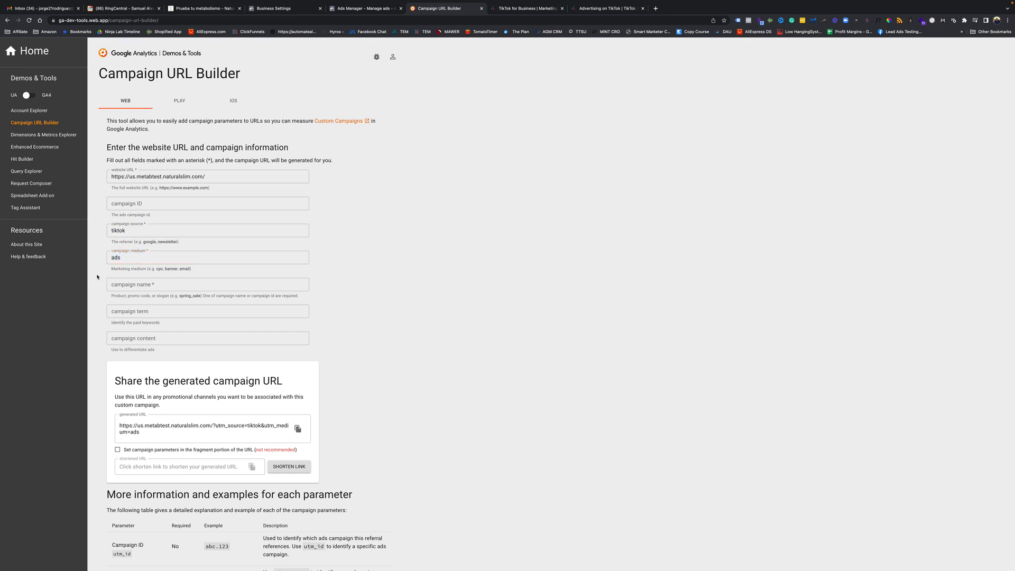
click(298, 429)
scroll(159, 456, up, 10)
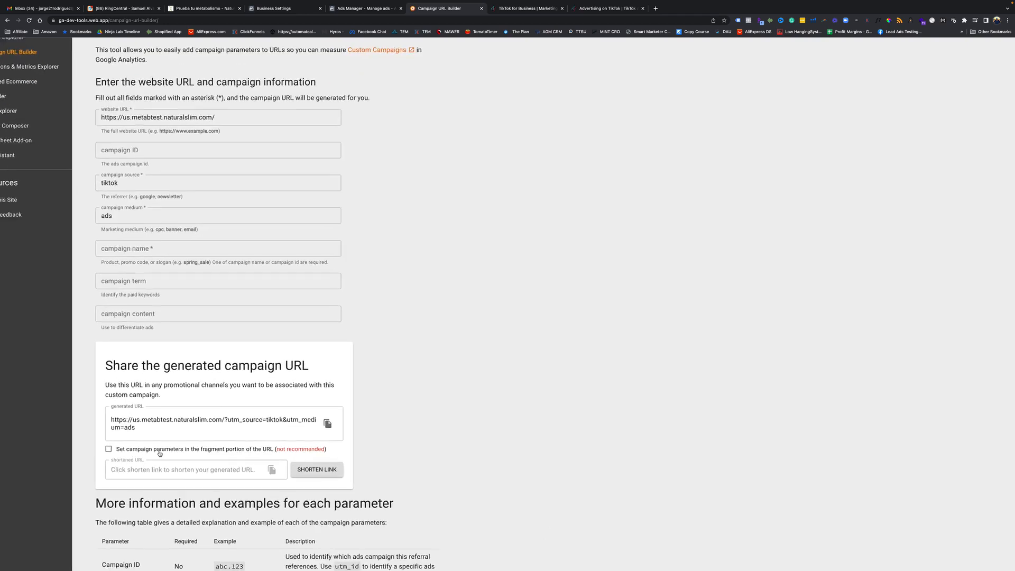
scroll(160, 454, down, 1)
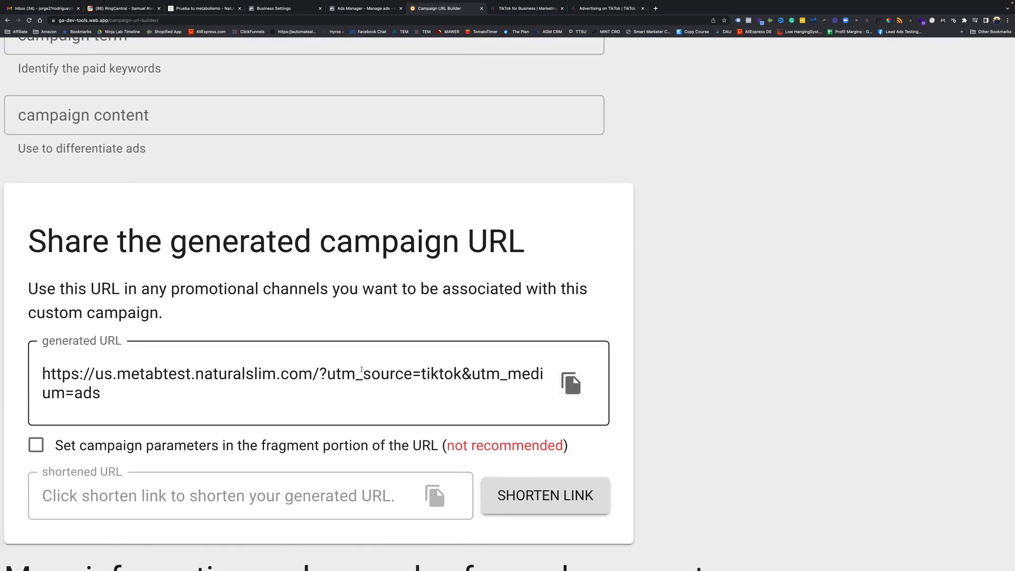
click(571, 384)
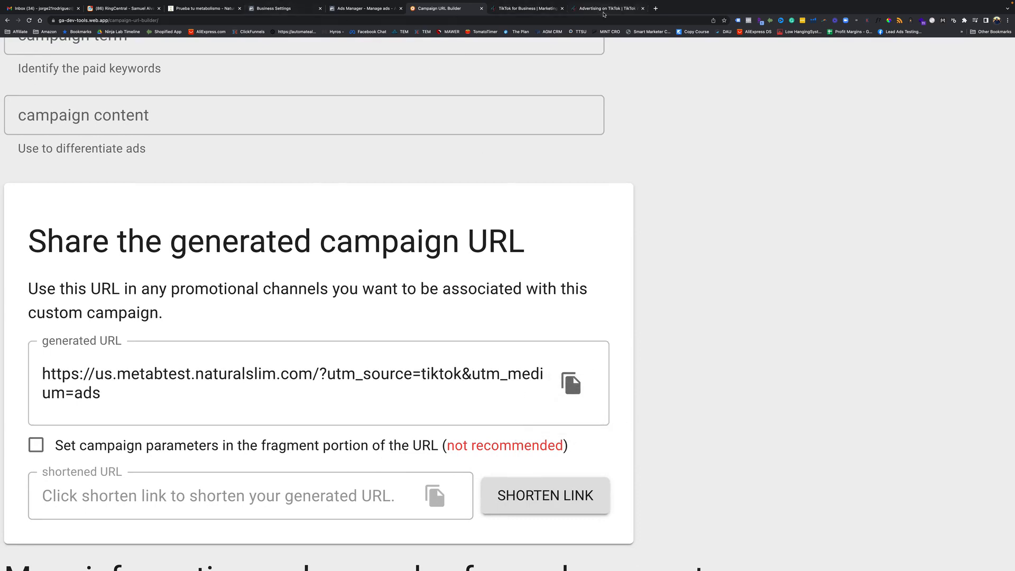
click(607, 8)
click(238, 286)
key(ctrl+v)
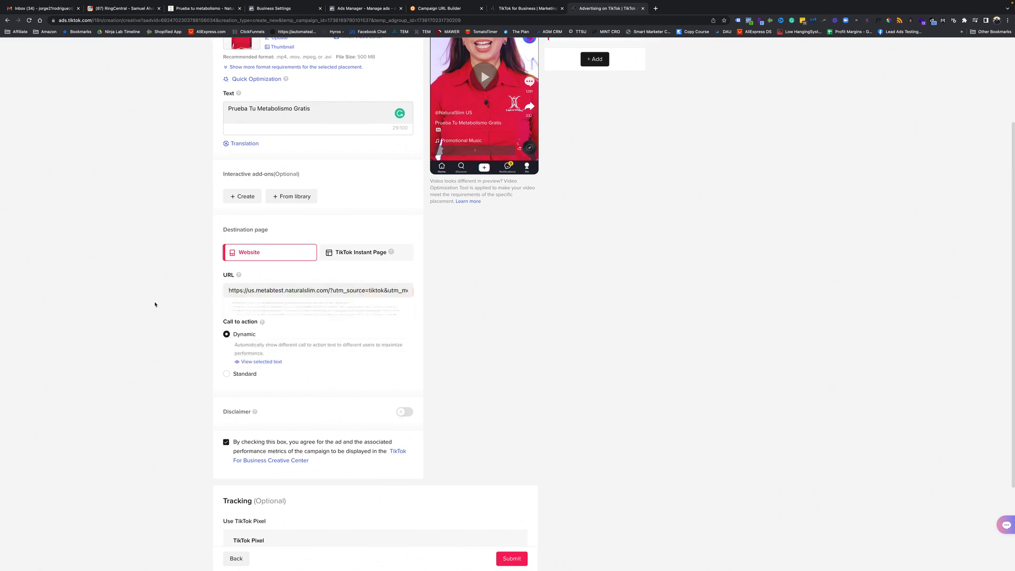
click(175, 312)
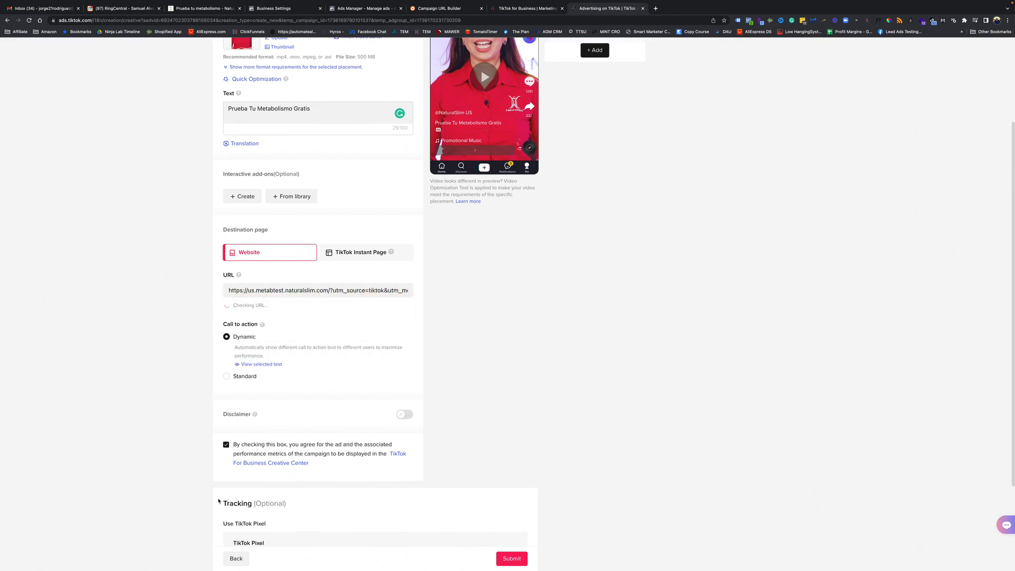
- Compare the Standard and Dynamic calls to action, review the dynamic text options, and choose Standard with Learn more
click(227, 376)
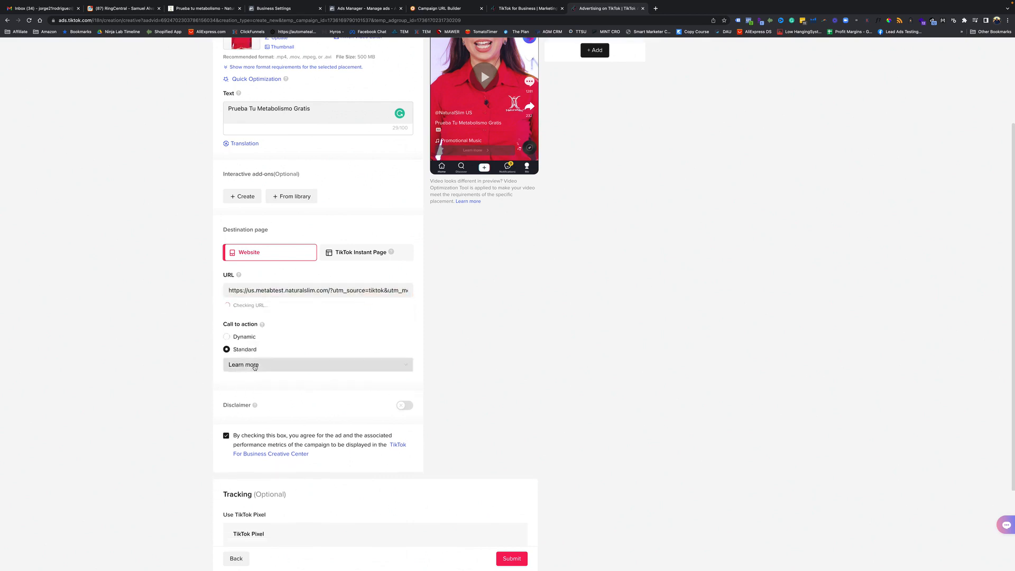
click(243, 339)
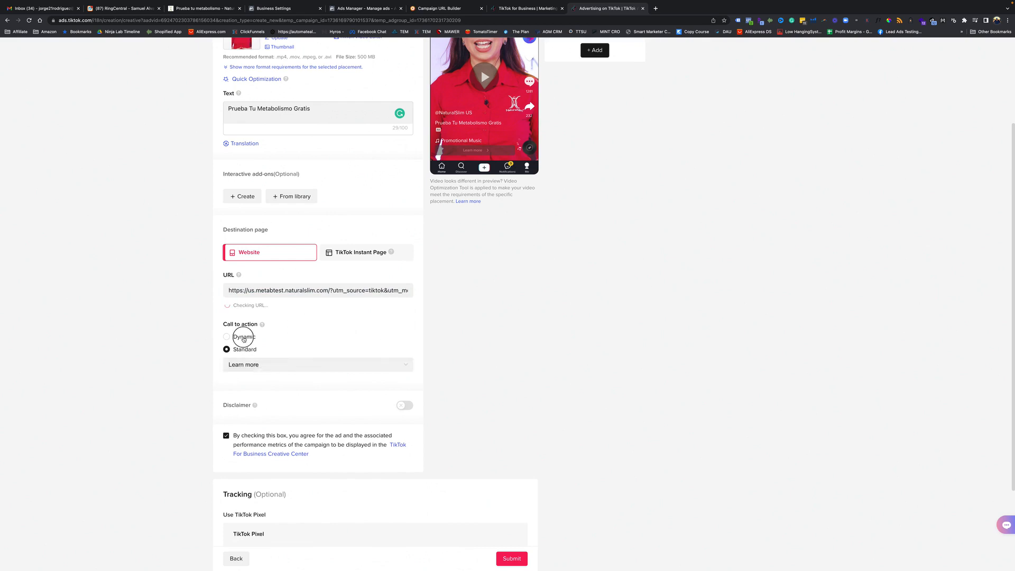
click(259, 363)
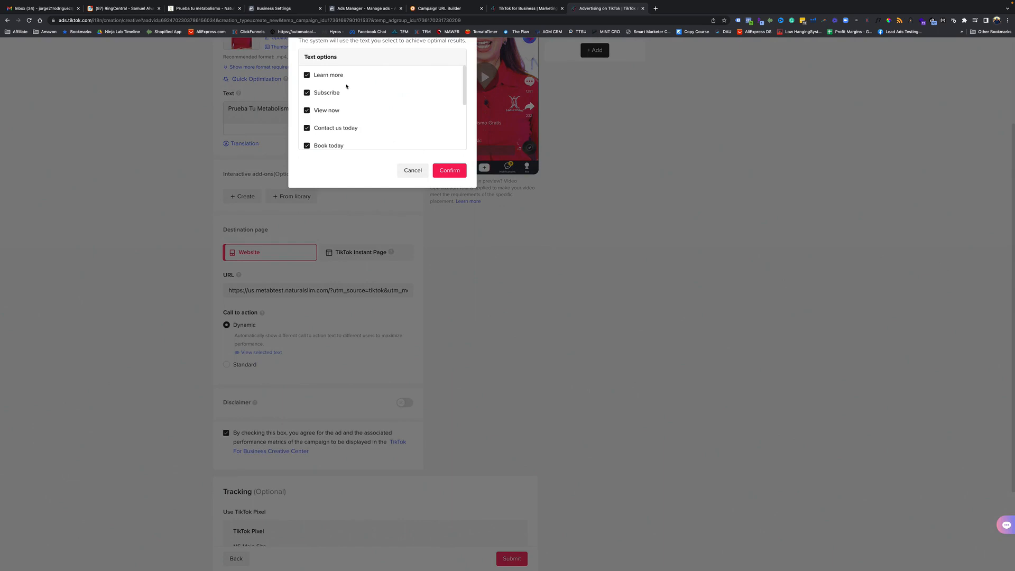
scroll(342, 100, down, 2)
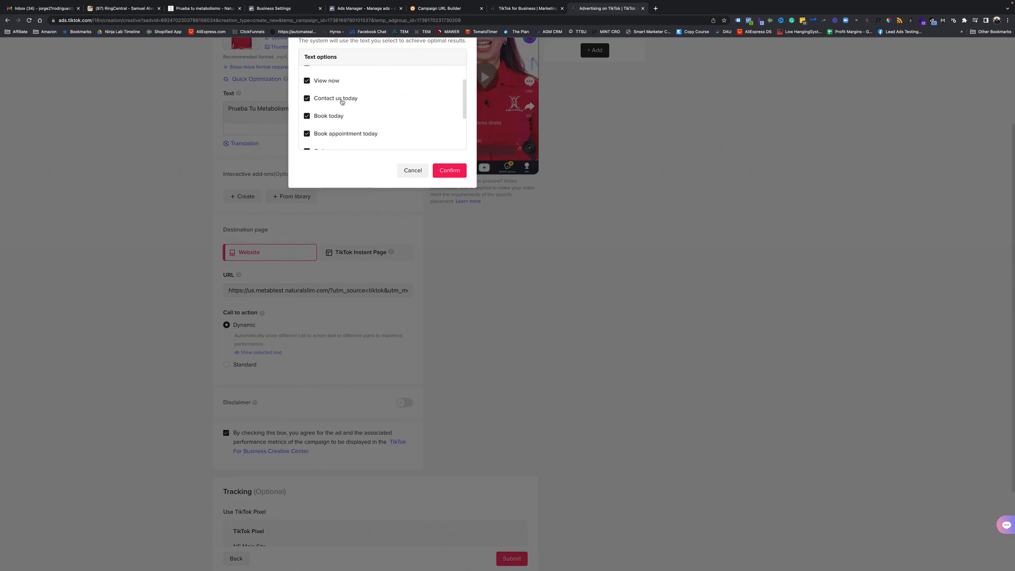
click(414, 171)
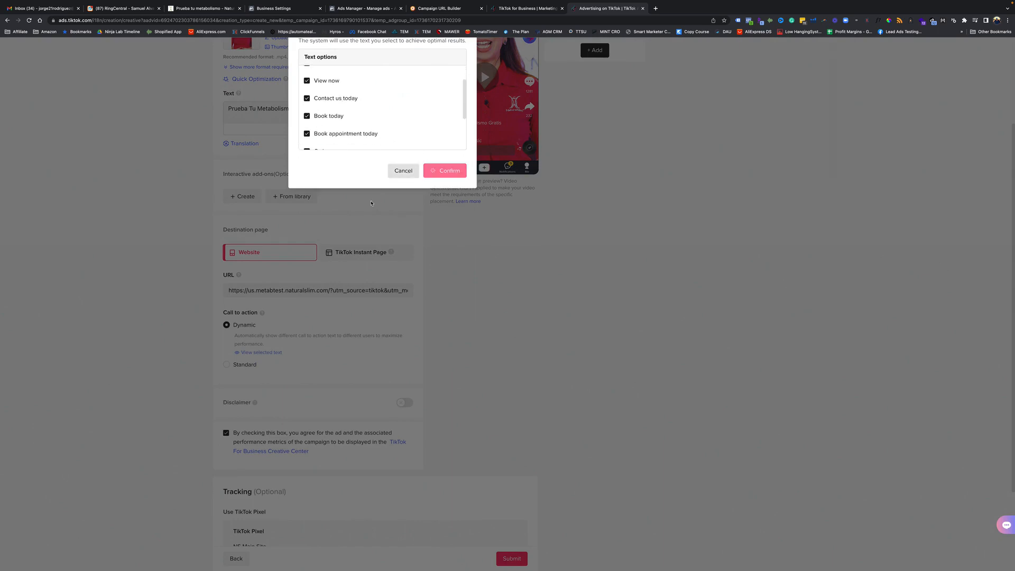
click(226, 364)
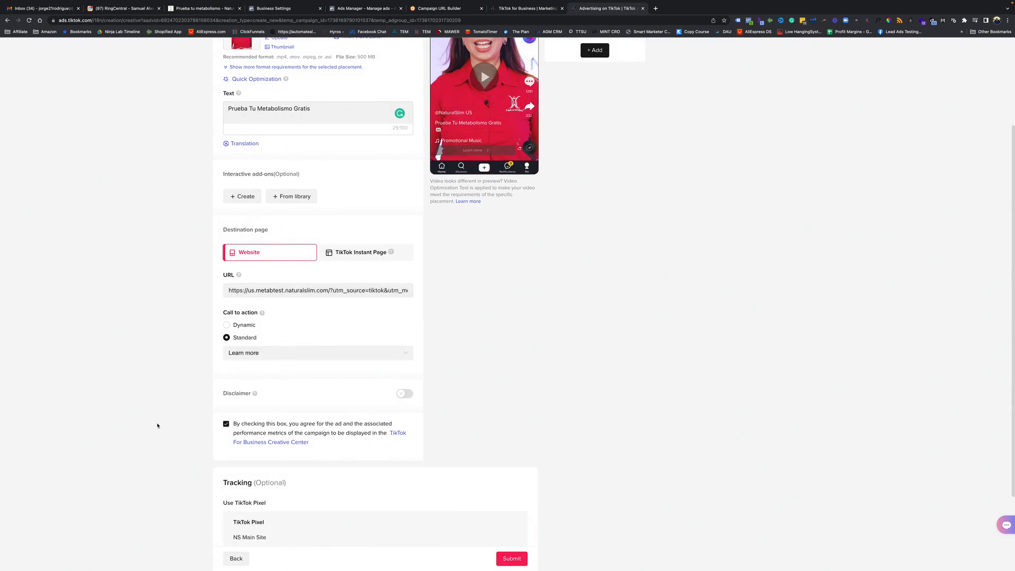
- Review the disclaimer, TikTok Pixel and third-party tracking settings, leaving the tracking URLs empty, and submit the ad
scroll(157, 426, down, 1)
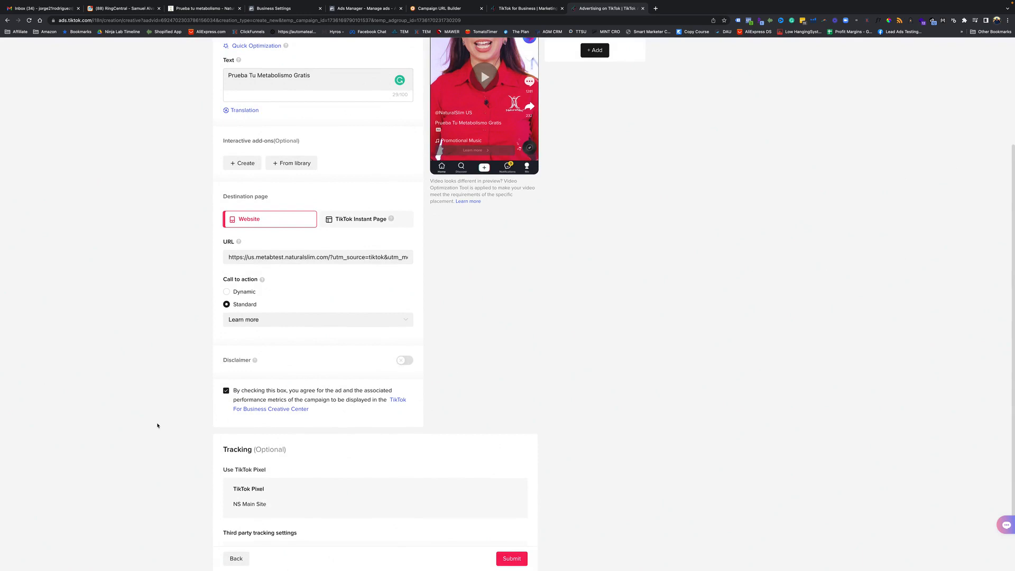
scroll(462, 476, down, 2)
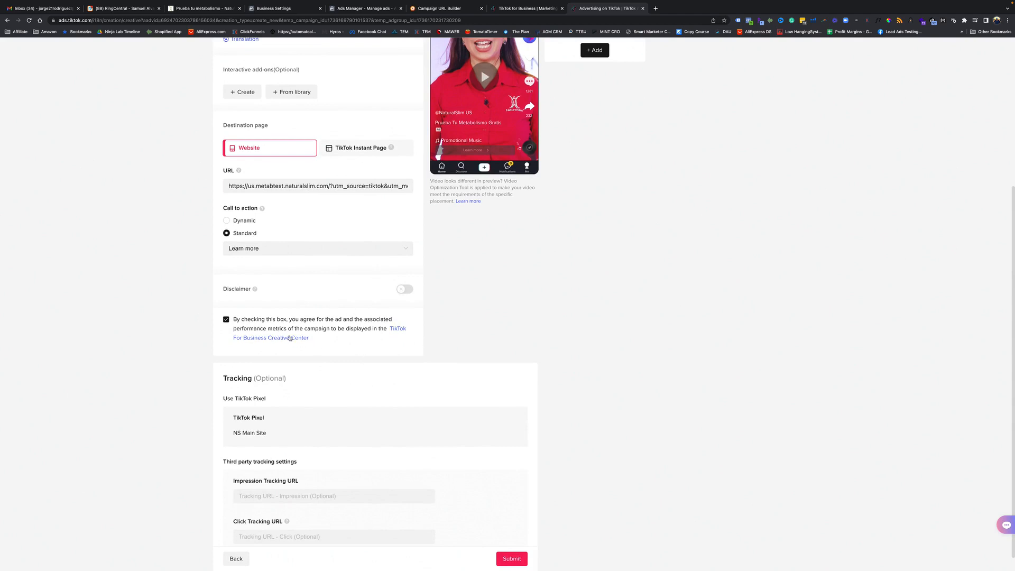
scroll(291, 373, down, 1)
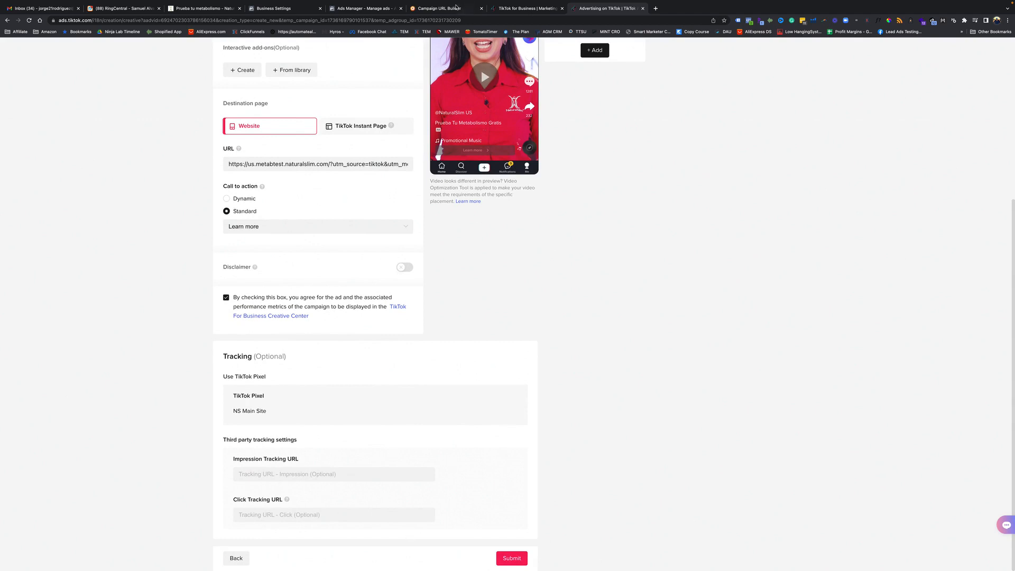
click(508, 560)
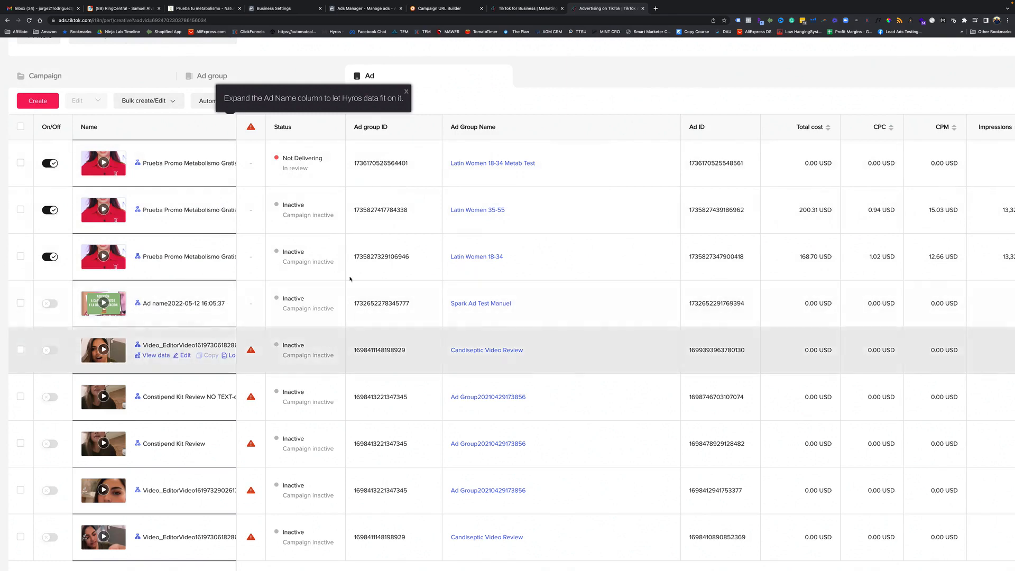
- Examine the rejection reasons for the inactive video editor ad in the Candiseptic Video Review ad group
mouse_move(251, 352)
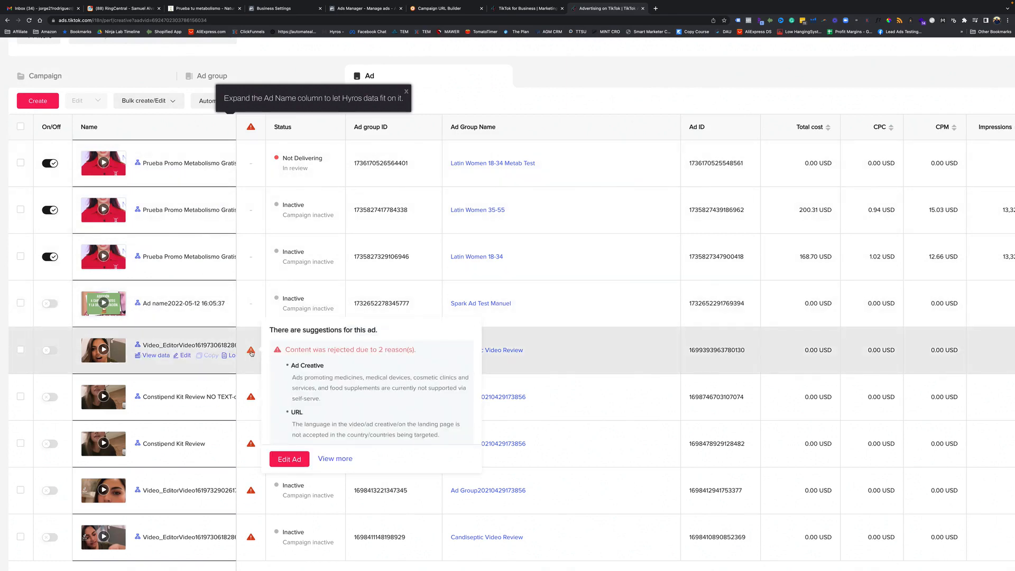